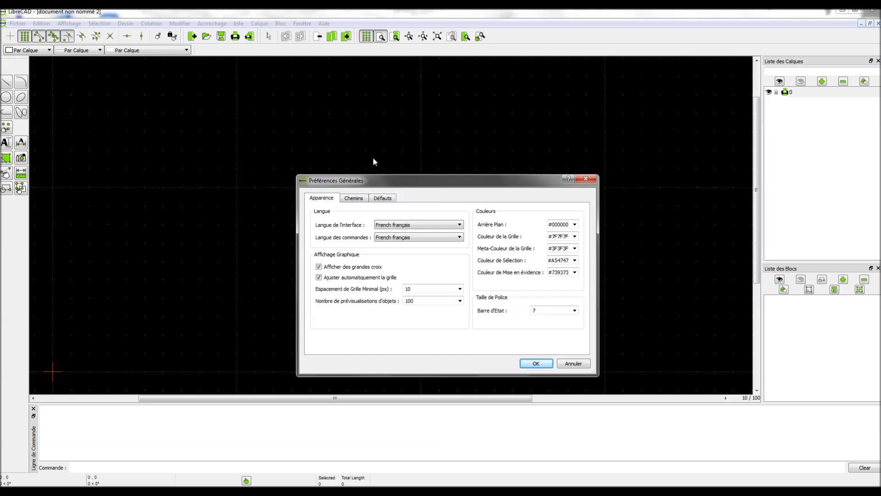
Set the background colour to #FFFFFF in the general preferences and apply it.
drag(371, 178, 300, 120)
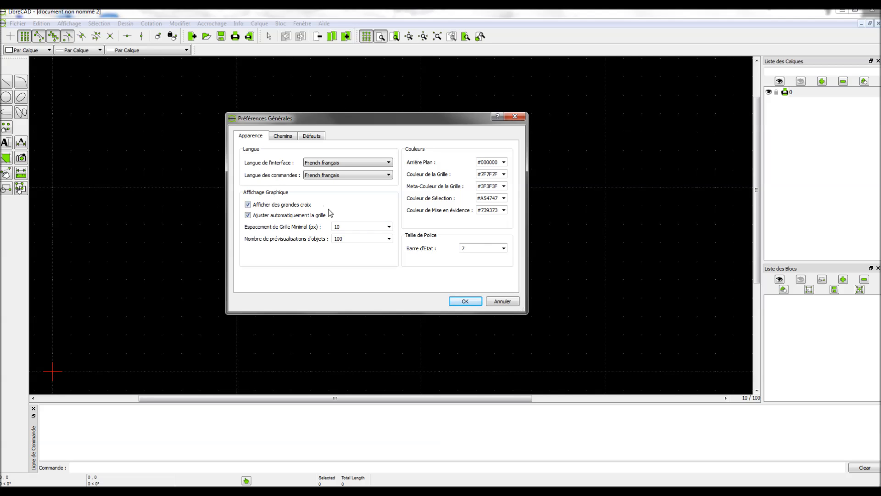
drag(359, 119, 365, 117)
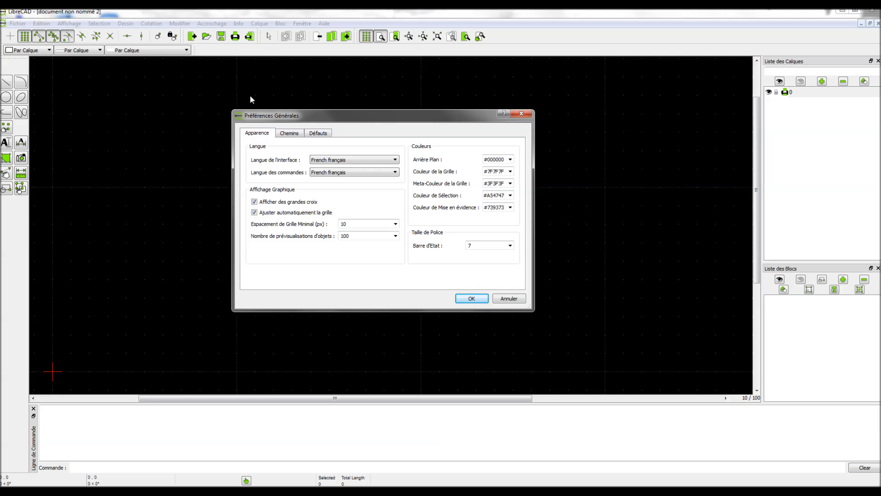
click(510, 160)
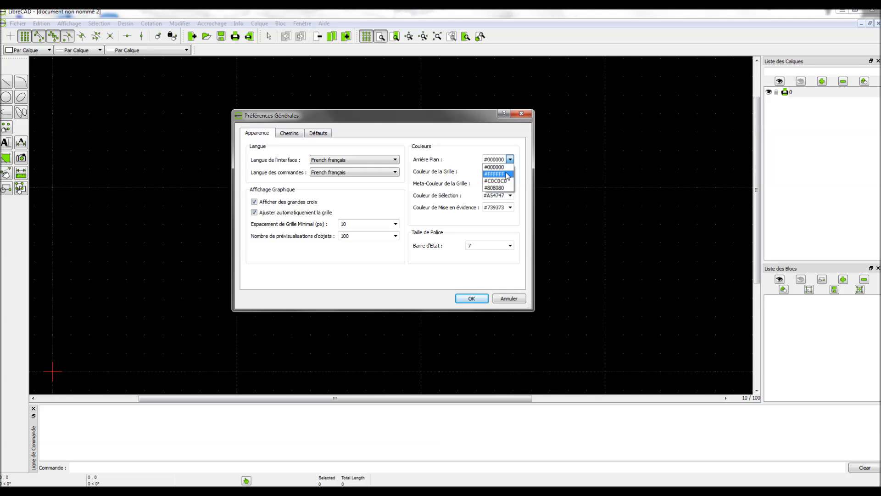
click(504, 174)
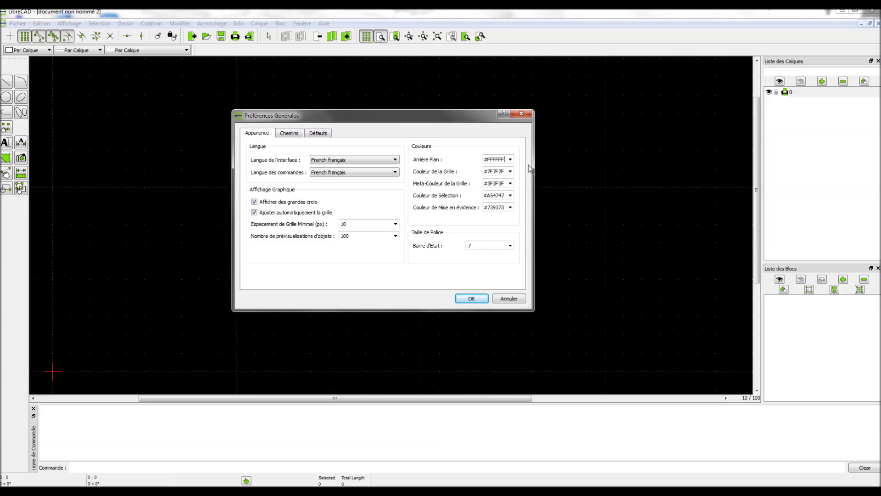
click(482, 299)
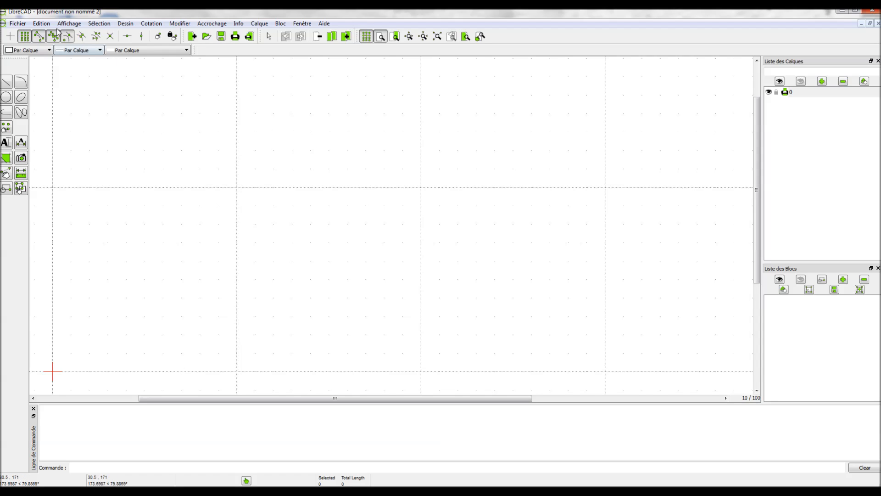
Set the background colour back to #000000 in the general preferences and apply it.
click(41, 24)
click(59, 104)
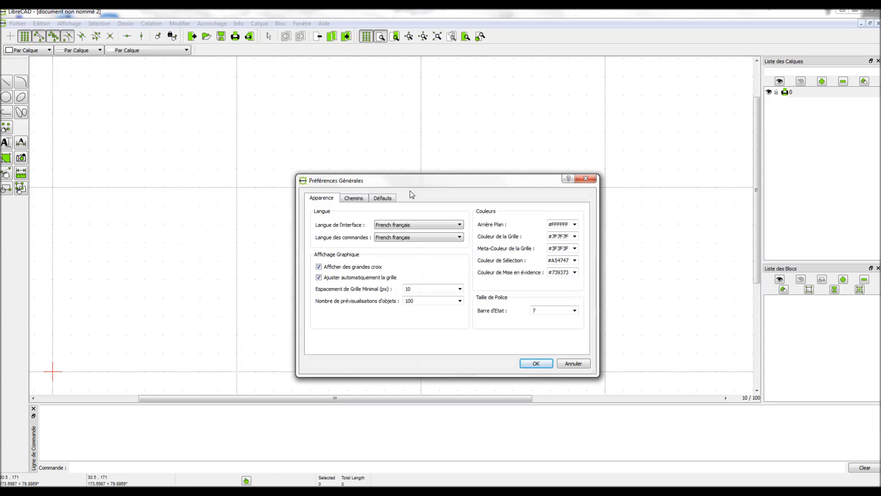
click(575, 225)
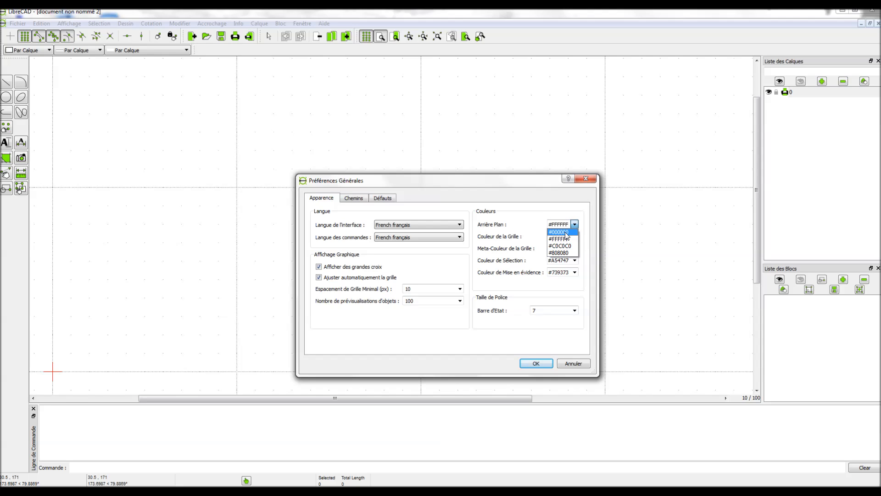
click(566, 233)
click(575, 225)
click(570, 231)
click(537, 363)
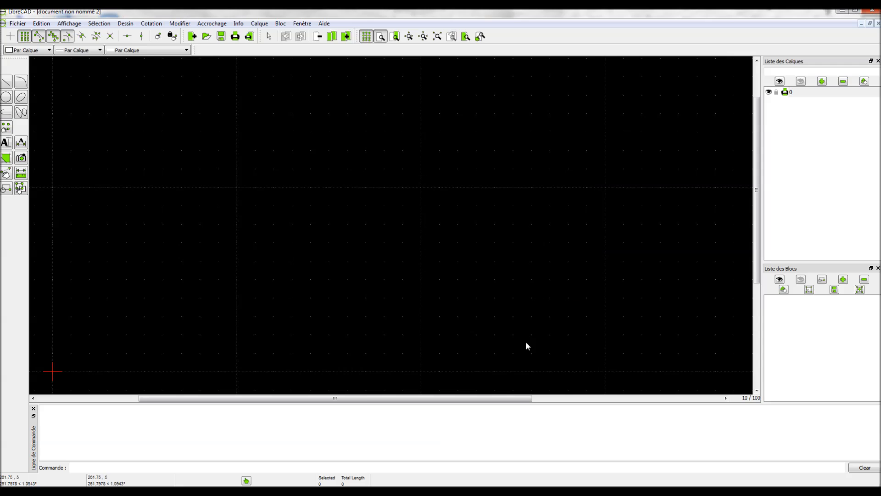
Review the background colour options and the colour code field in the general preferences, closing them without an edit.
click(41, 23)
click(68, 103)
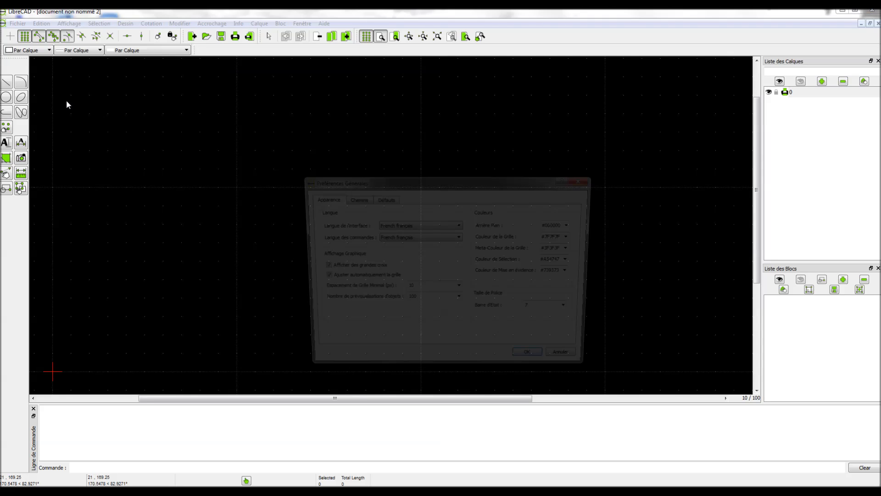
click(575, 225)
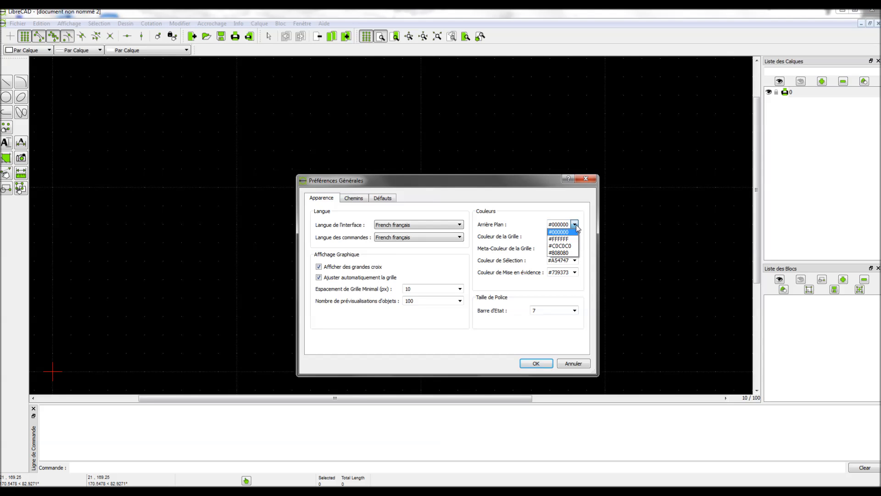
click(571, 223)
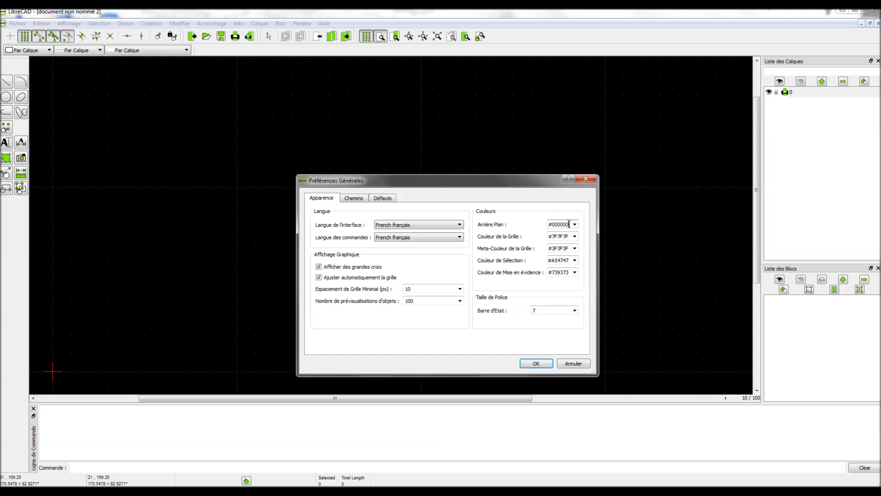
drag(570, 224, 548, 223)
drag(409, 178, 355, 137)
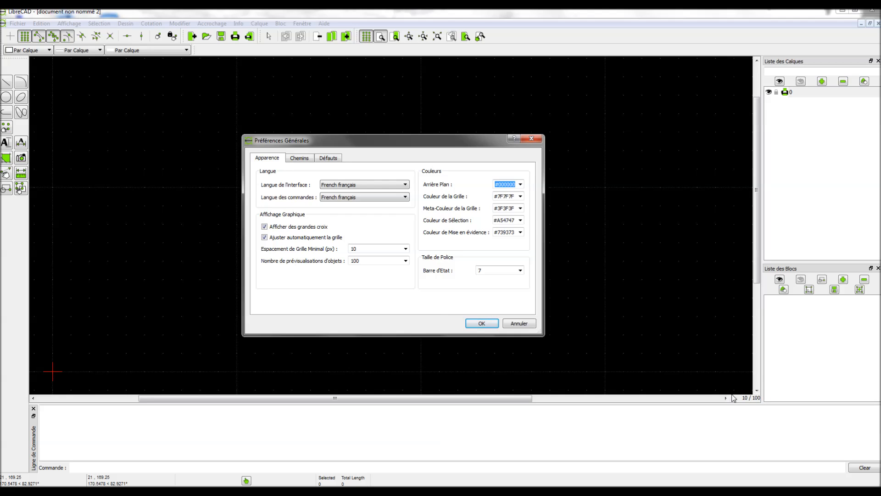
click(495, 323)
Examine how the grid spacing and its scale indicator adapt at different zoom levels of the empty drawing.
scroll(482, 290, down, 10)
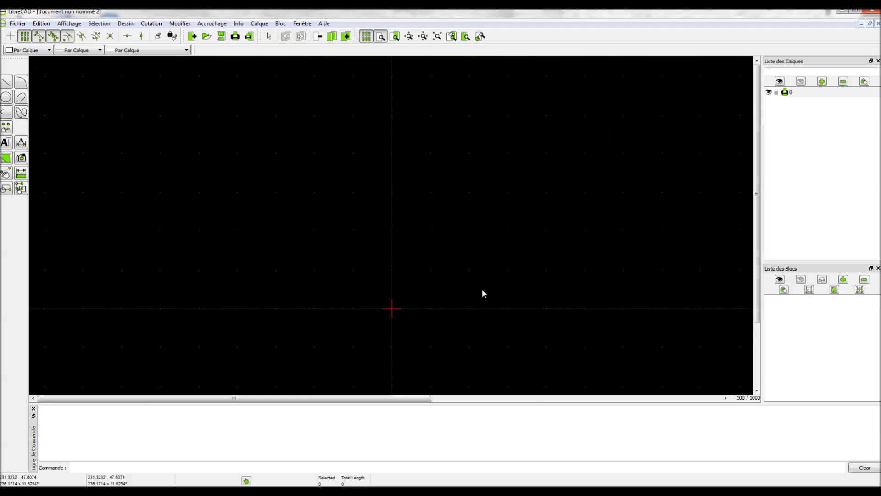
scroll(555, 277, down, 10)
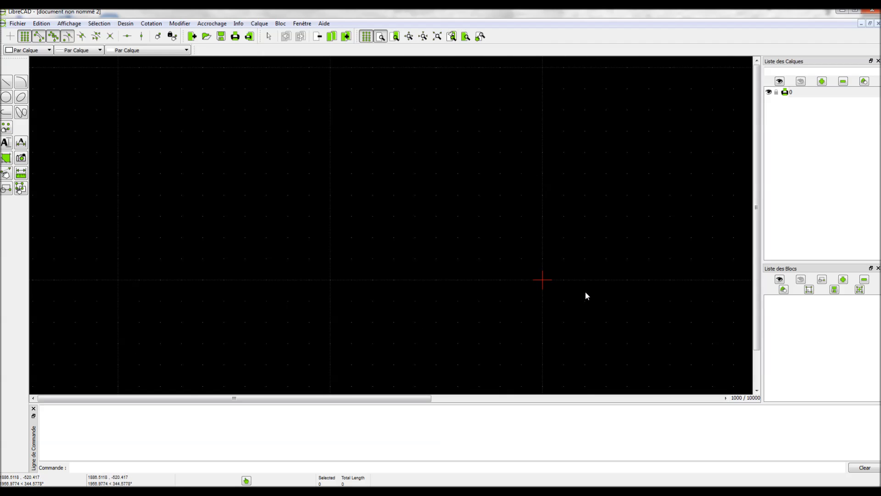
scroll(452, 263, up, 10)
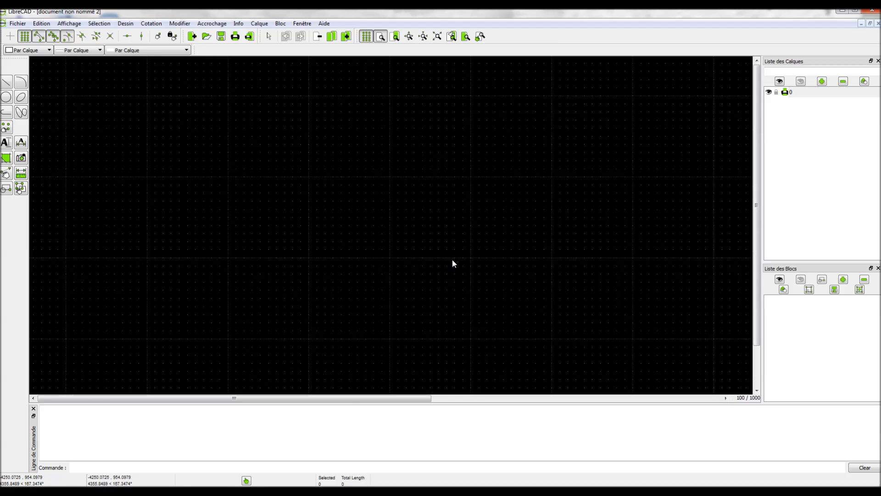
scroll(453, 260, up, 5)
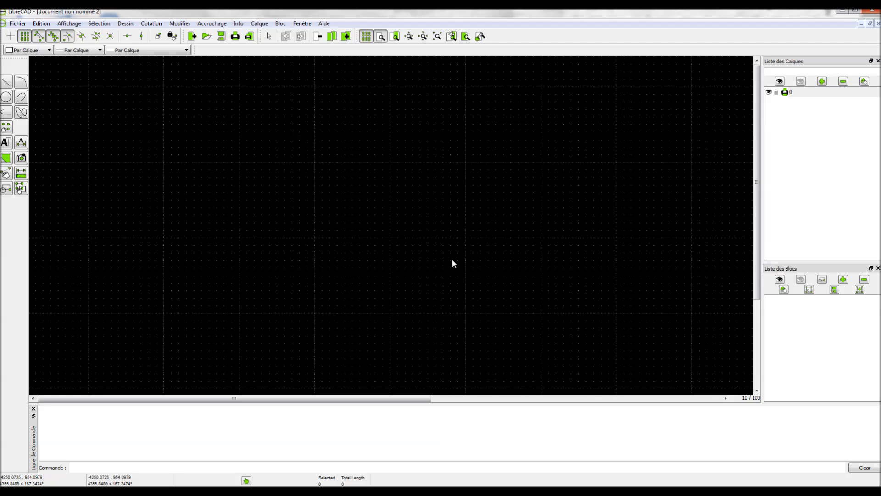
scroll(447, 253, up, 5)
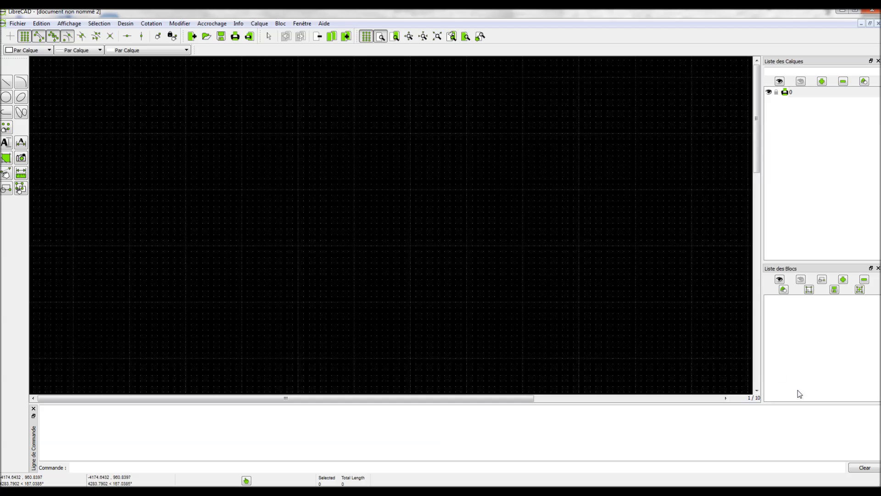
scroll(502, 294, up, 5)
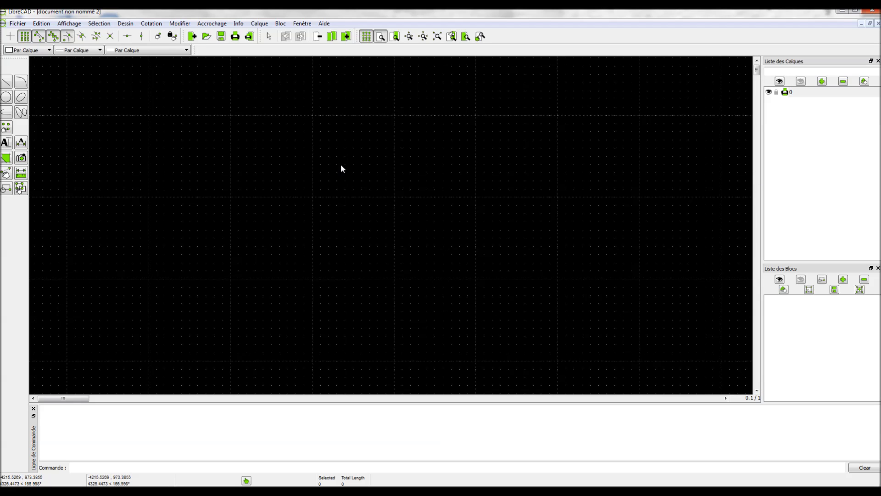
scroll(357, 157, down, 5)
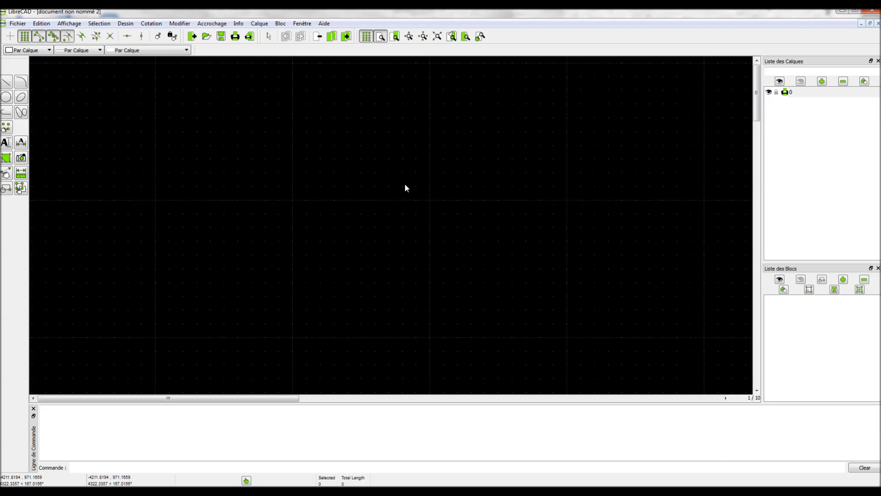
Review the file path settings and the default unit choices for new drawings in the general preferences.
click(41, 24)
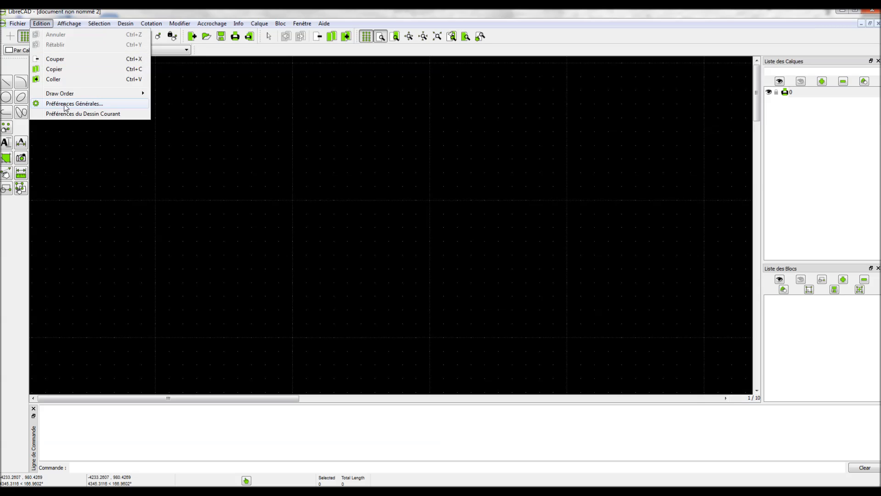
click(66, 106)
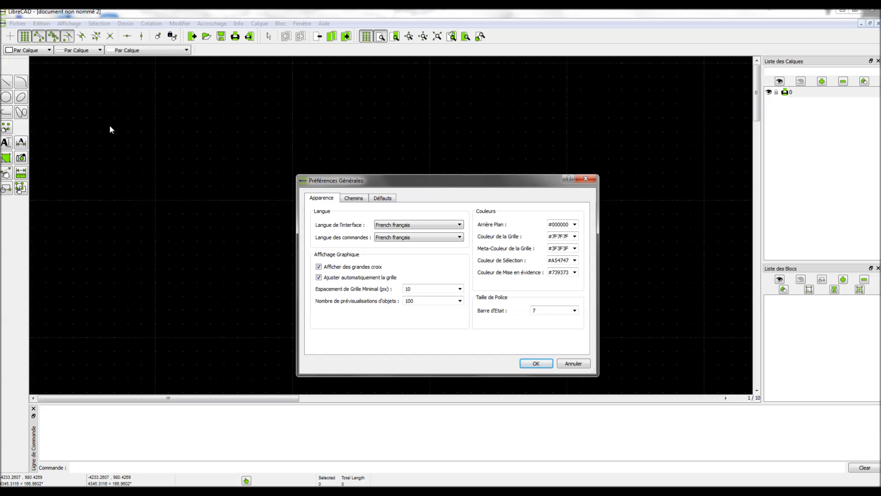
click(360, 201)
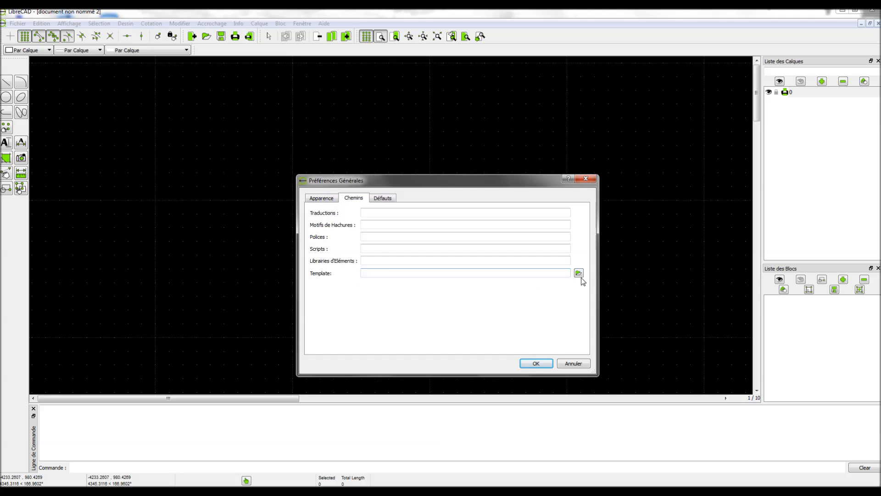
click(364, 225)
click(373, 237)
click(383, 199)
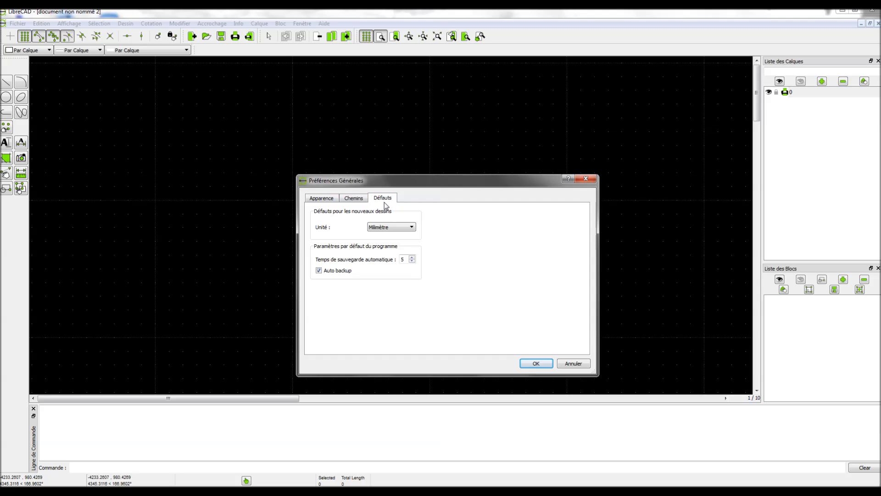
click(412, 227)
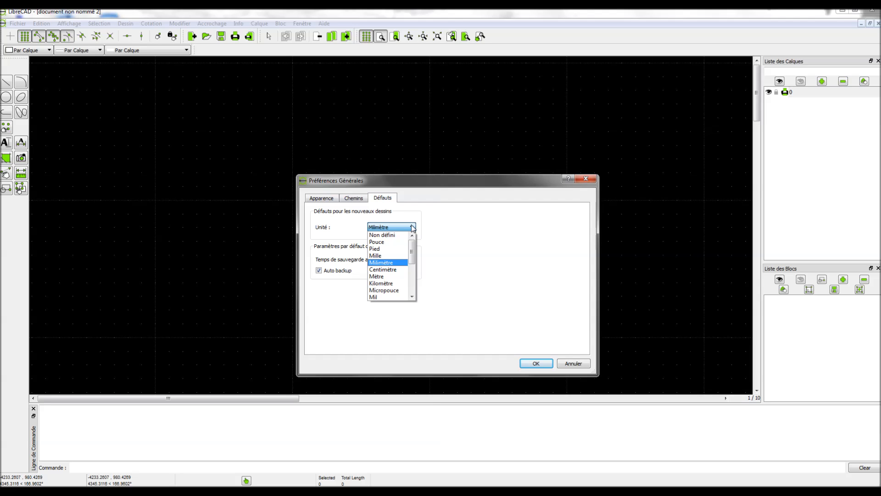
click(413, 228)
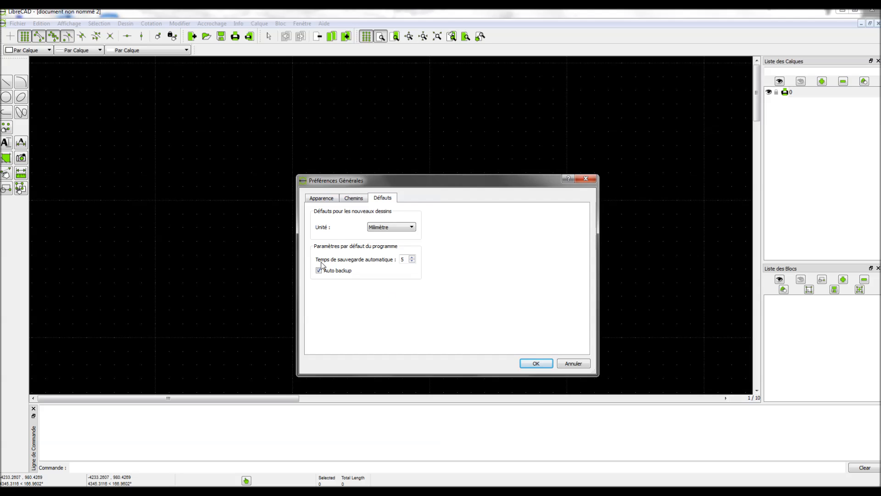
Set the automatic save time to 25 in the program defaults and apply the general preferences.
double_click(402, 260)
click(404, 259)
drag(407, 182, 370, 102)
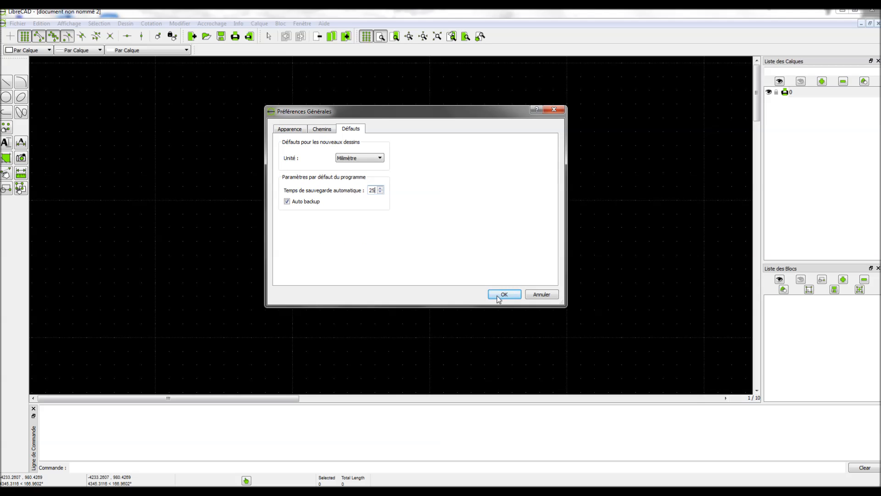
click(497, 296)
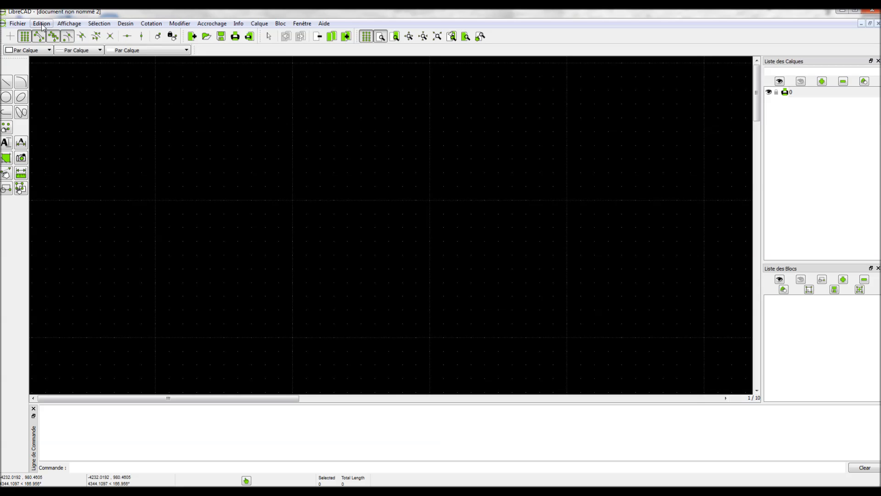
Choose A3 as the paper format in the current drawing's preferences.
click(42, 24)
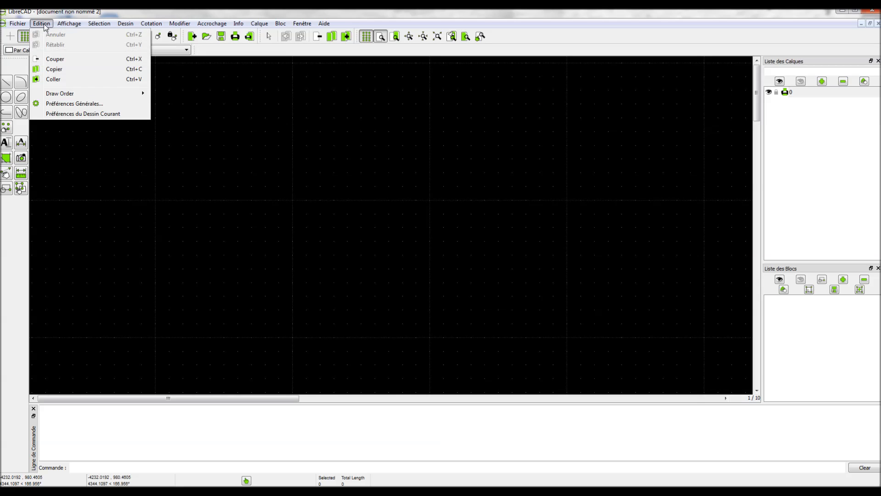
click(81, 115)
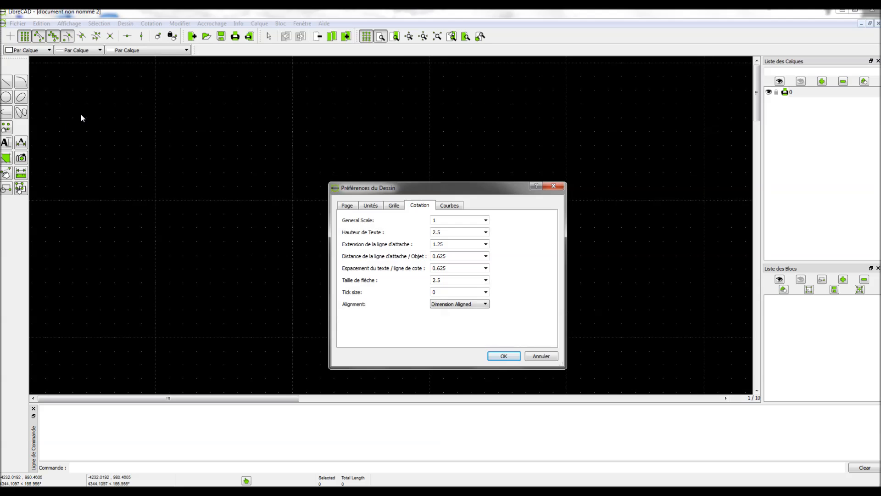
click(347, 206)
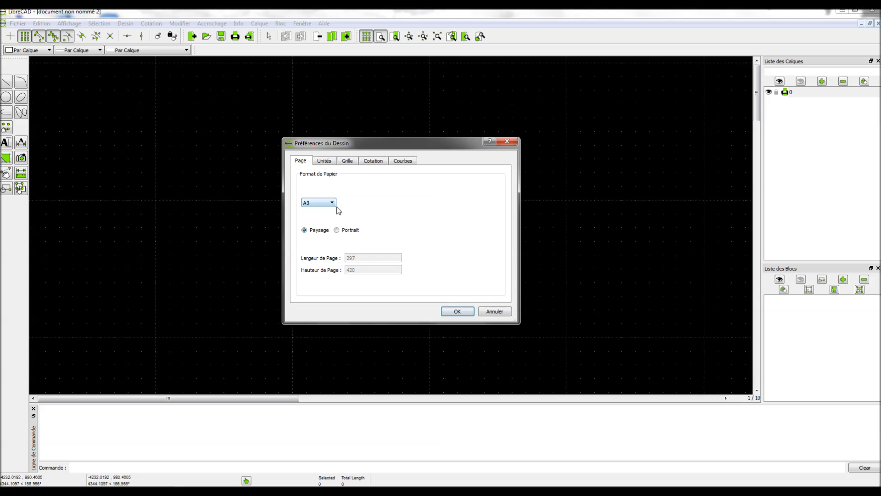
click(331, 203)
drag(334, 223, 334, 227)
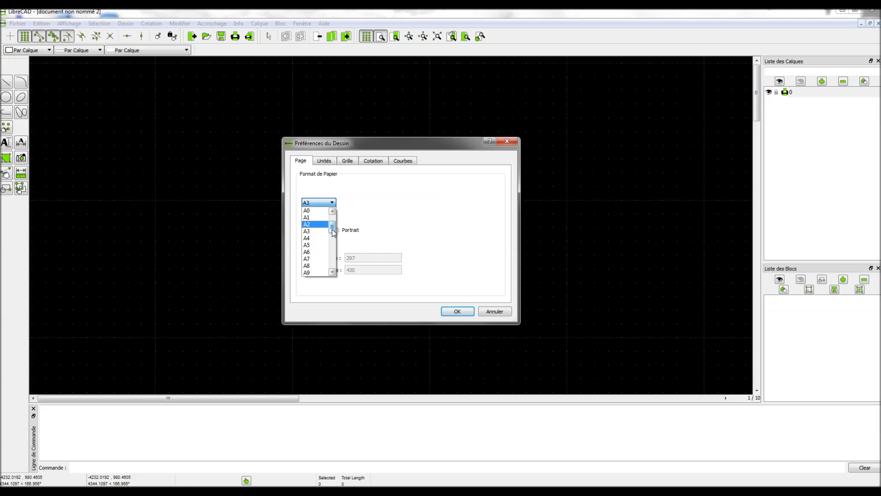
click(327, 231)
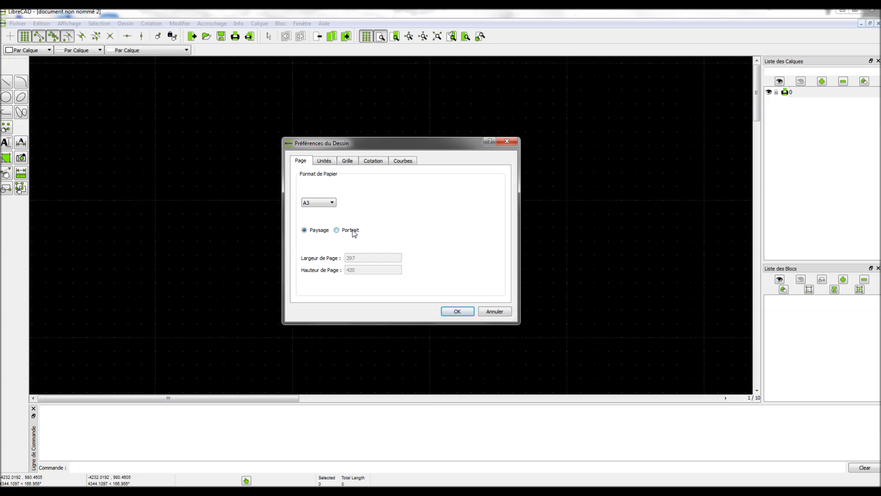
Set the main drawing unit to Milimètre in the current drawing's preferences.
click(327, 163)
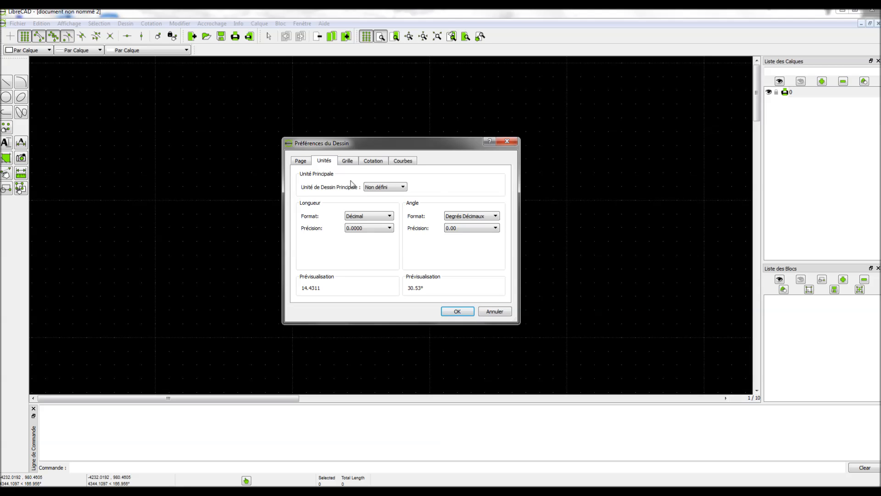
click(401, 188)
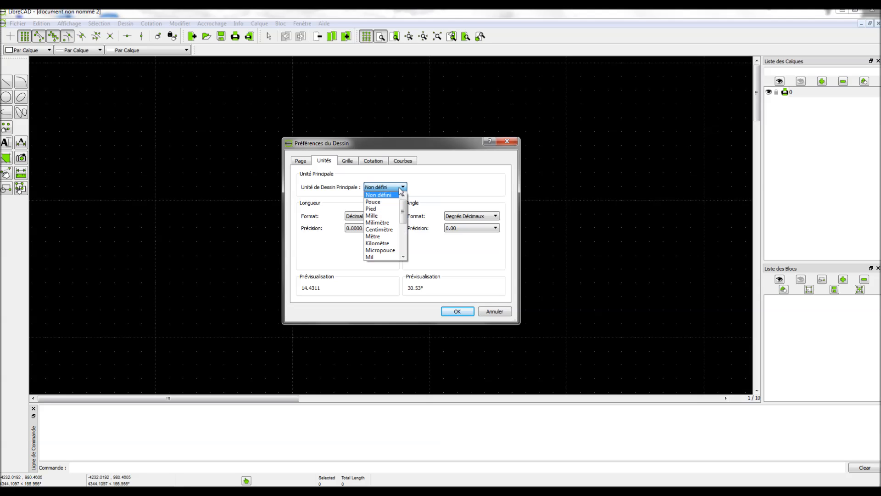
click(374, 223)
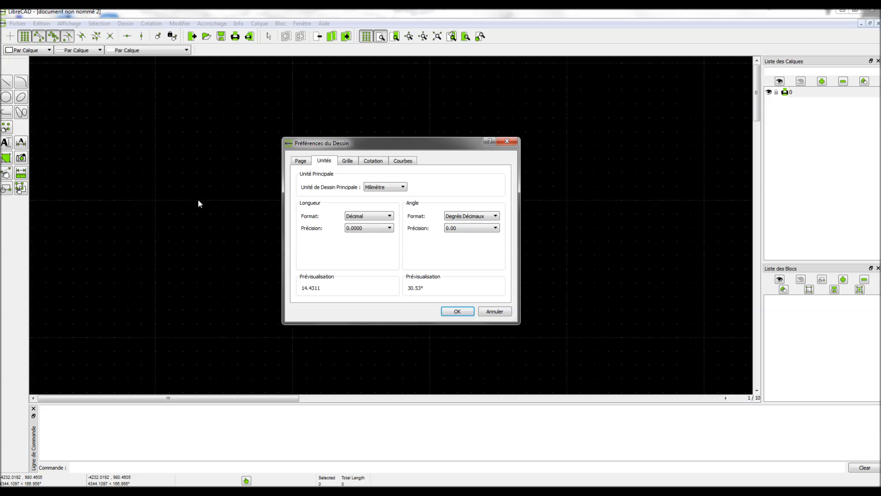
Set the main drawing unit to Centimètre and keep the length format as Décimal in the drawing preferences.
click(382, 188)
click(386, 228)
click(390, 216)
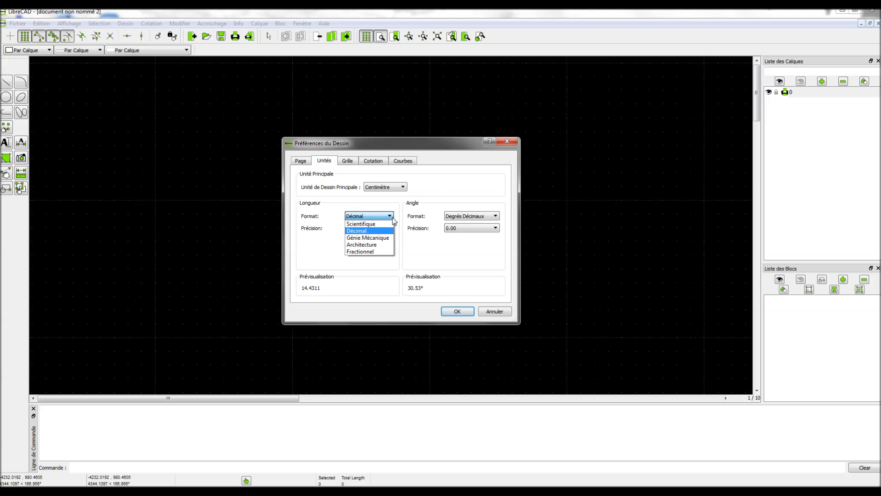
click(371, 231)
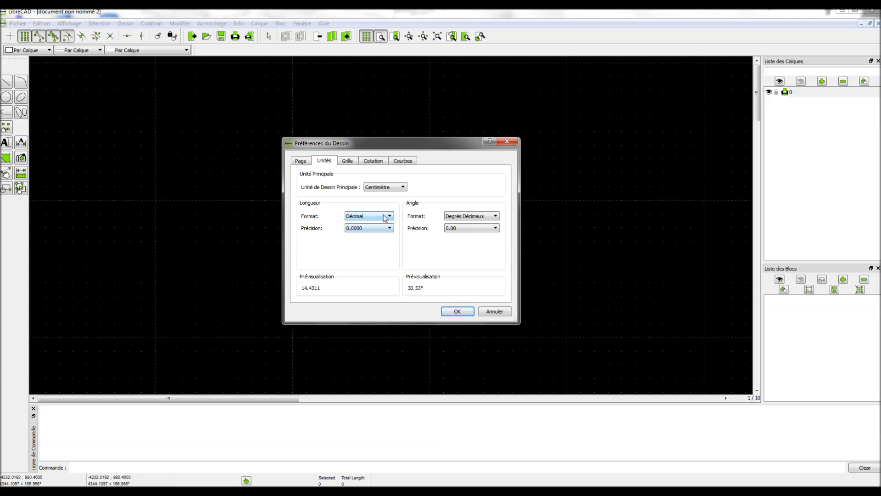
click(391, 216)
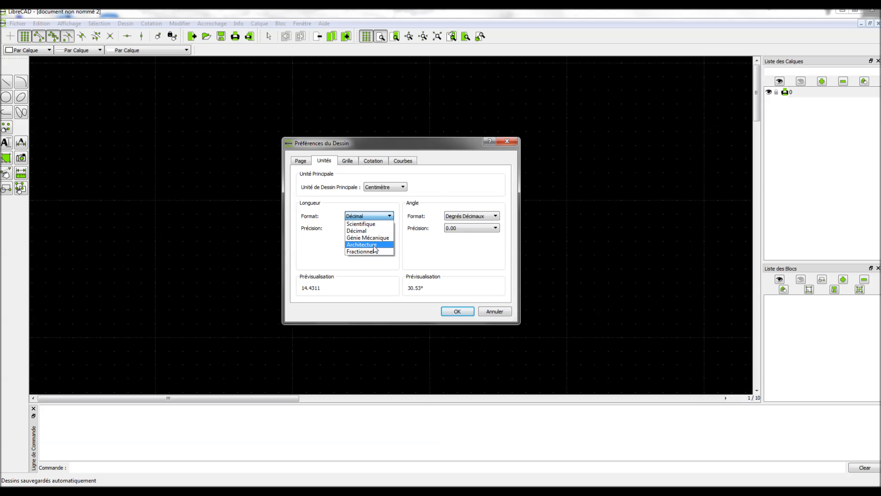
click(366, 231)
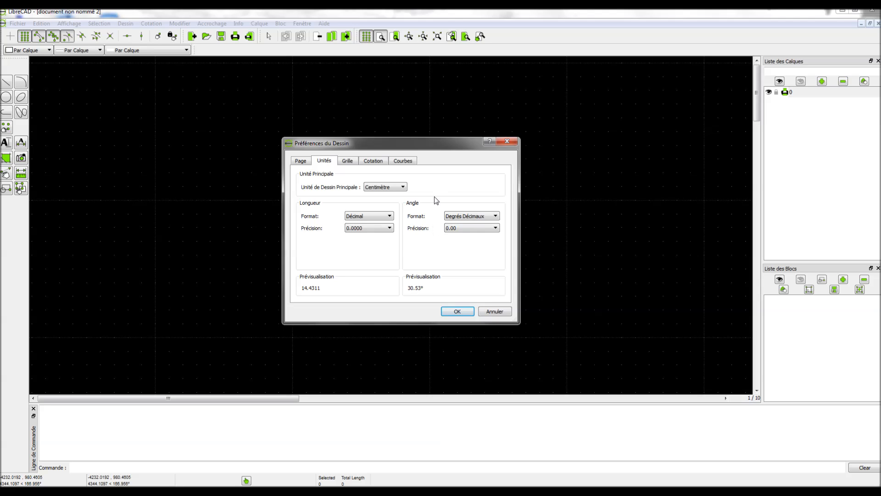
Change the drawing's grid type to Isometric Grid and apply the drawing preferences.
click(348, 161)
drag(355, 147, 375, 111)
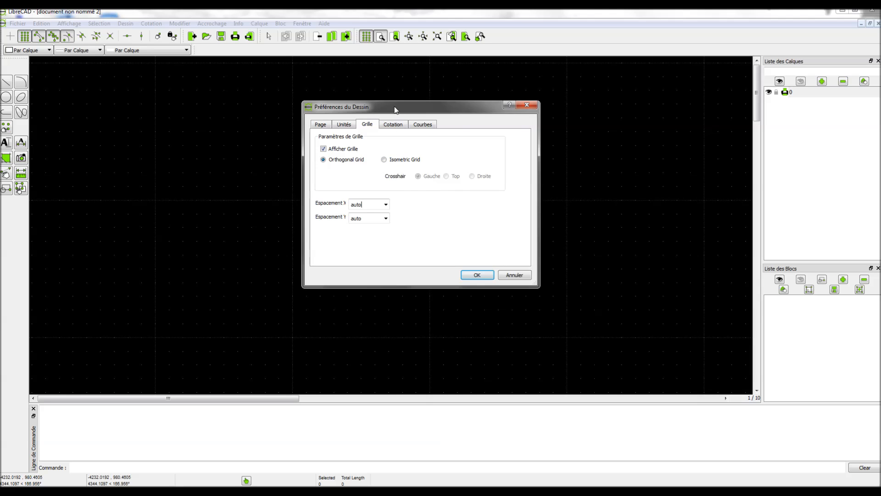
drag(395, 108, 361, 108)
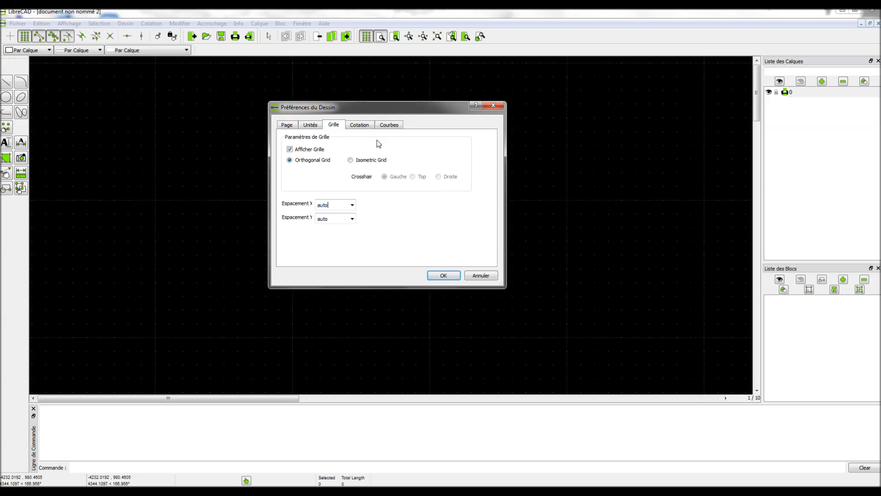
click(350, 160)
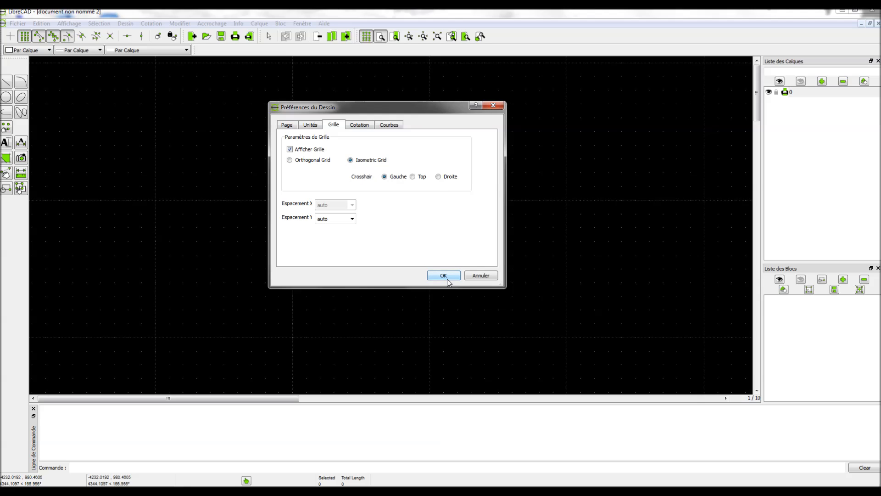
click(443, 276)
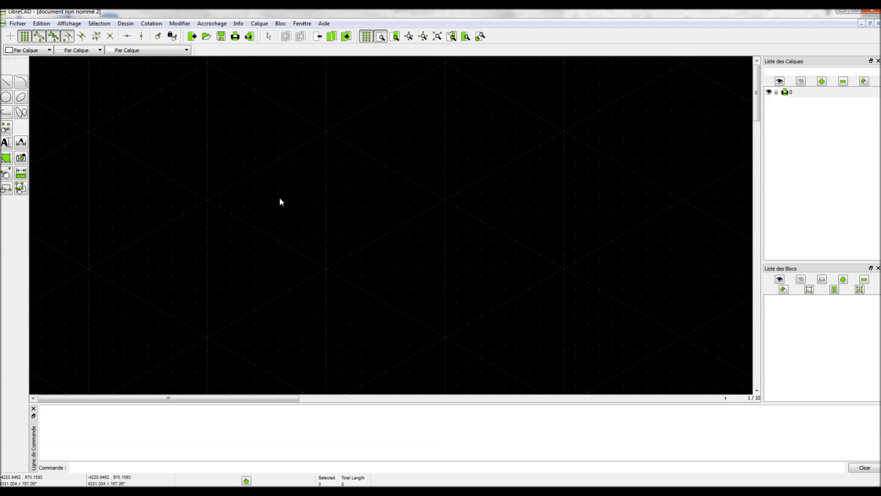
Draw a closed rhombus of four lines along the isometric grid, with sides about 10 cm long.
scroll(370, 230, down, 3)
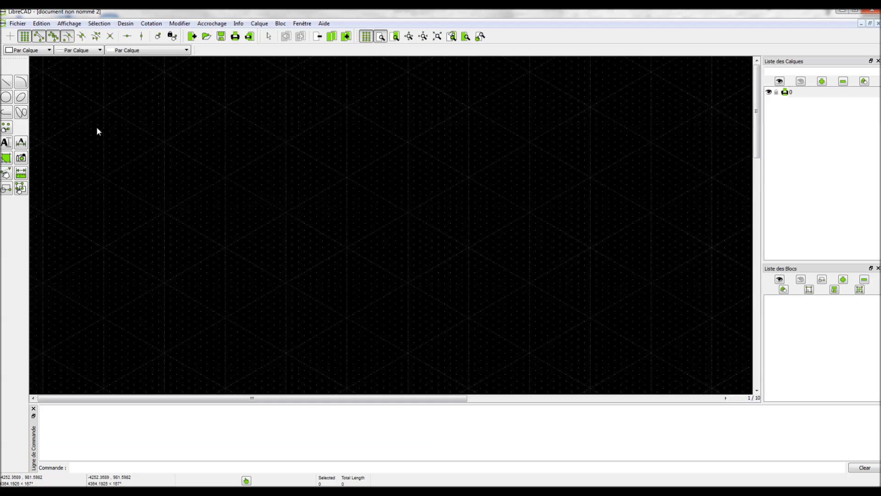
click(7, 83)
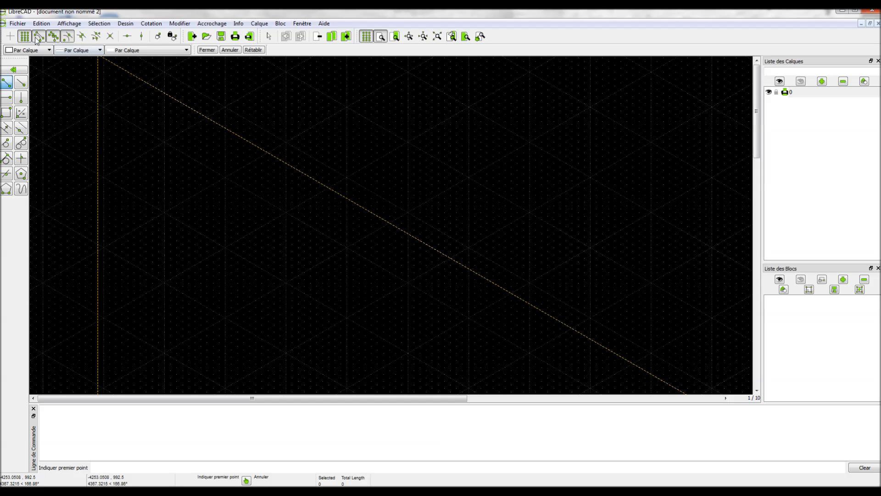
click(286, 213)
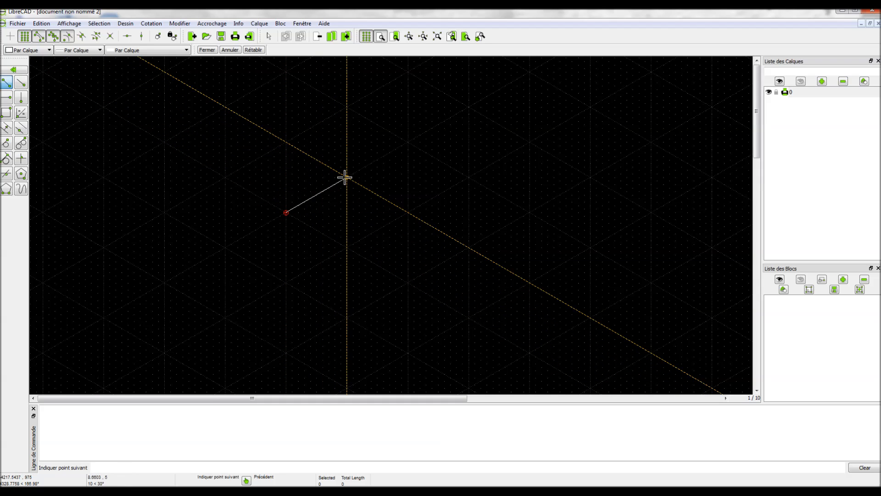
click(347, 178)
click(286, 142)
click(224, 177)
click(285, 212)
right_click(286, 213)
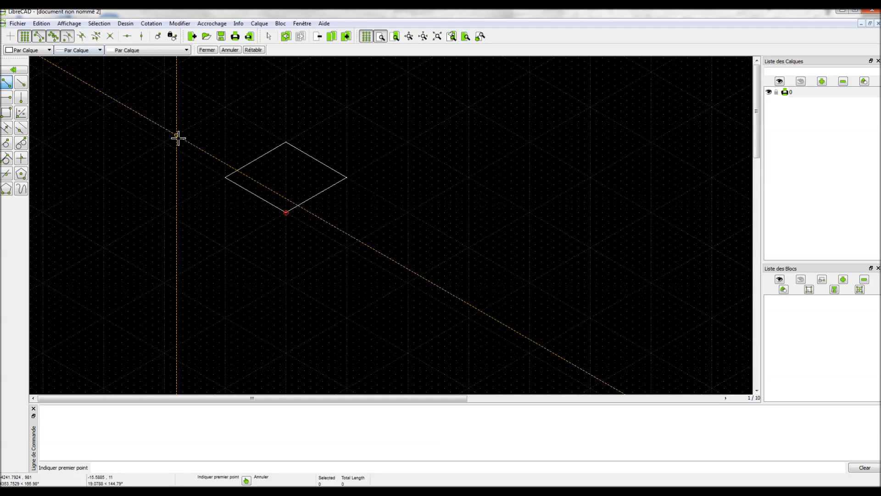
Set the grid type to Orthogonal Grid in the drawing preferences and apply it.
click(42, 23)
click(60, 114)
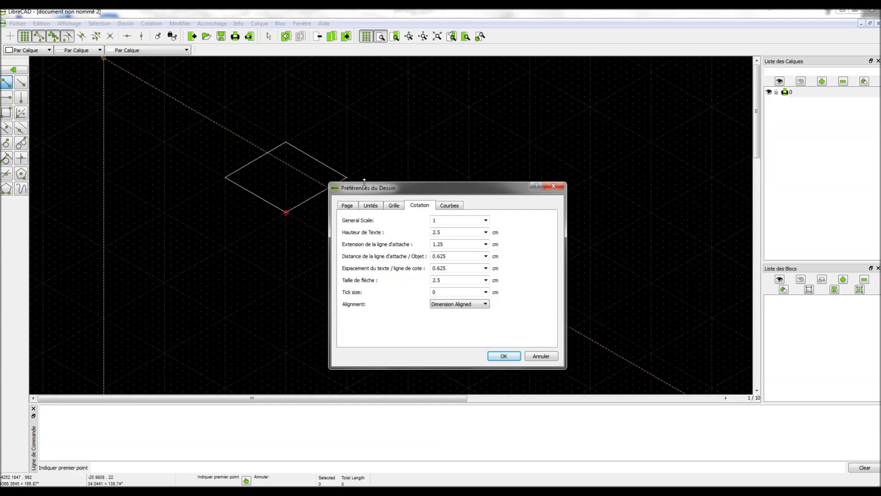
click(395, 206)
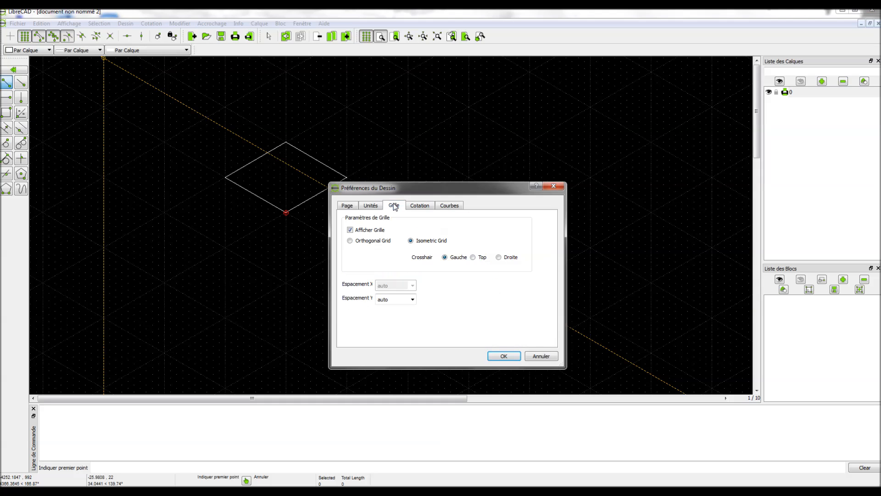
click(350, 242)
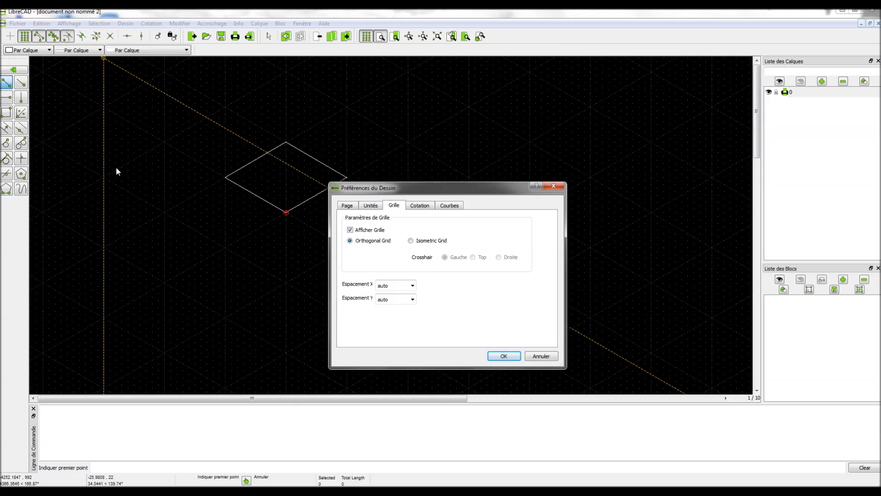
click(505, 356)
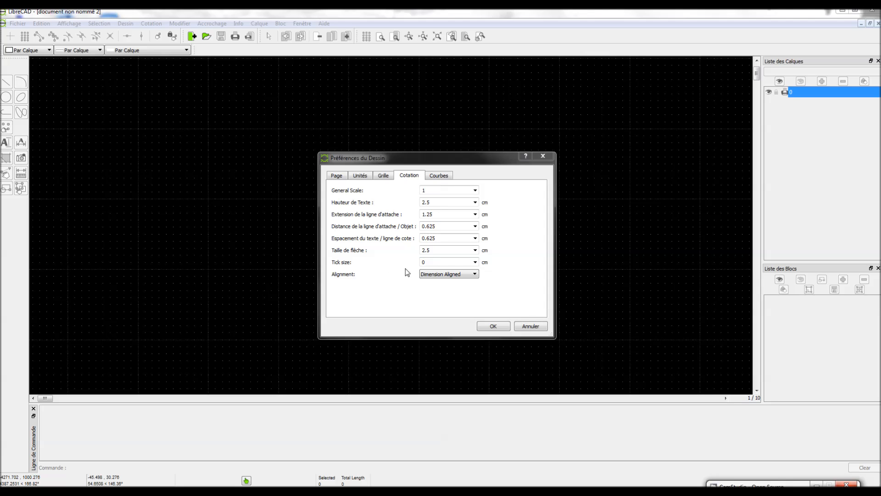
Set the number of line segments per curve piece to 8 and apply the drawing preferences.
click(440, 176)
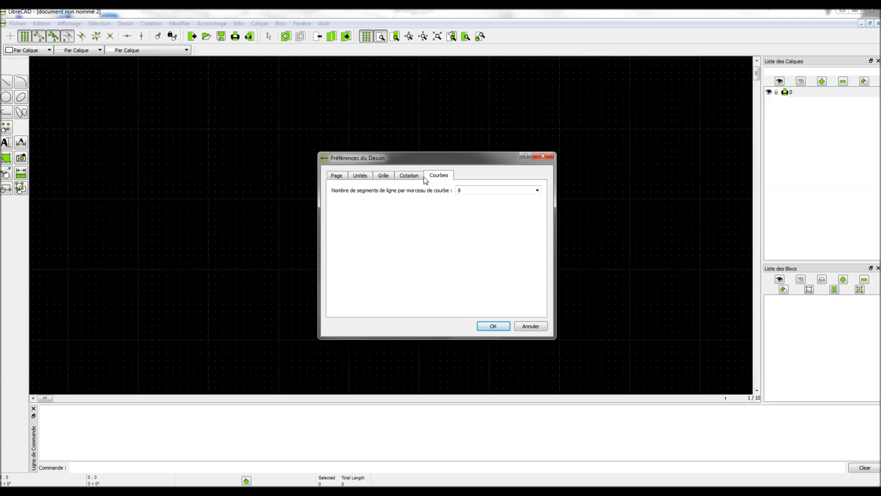
click(537, 190)
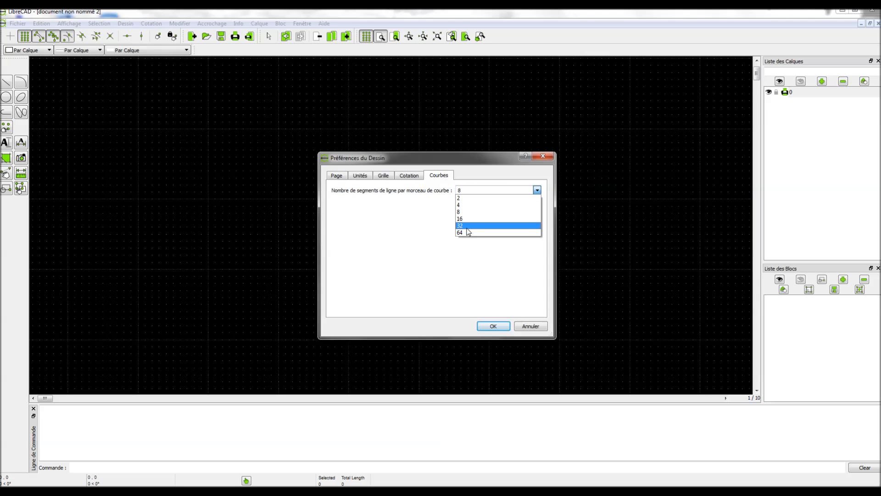
click(463, 211)
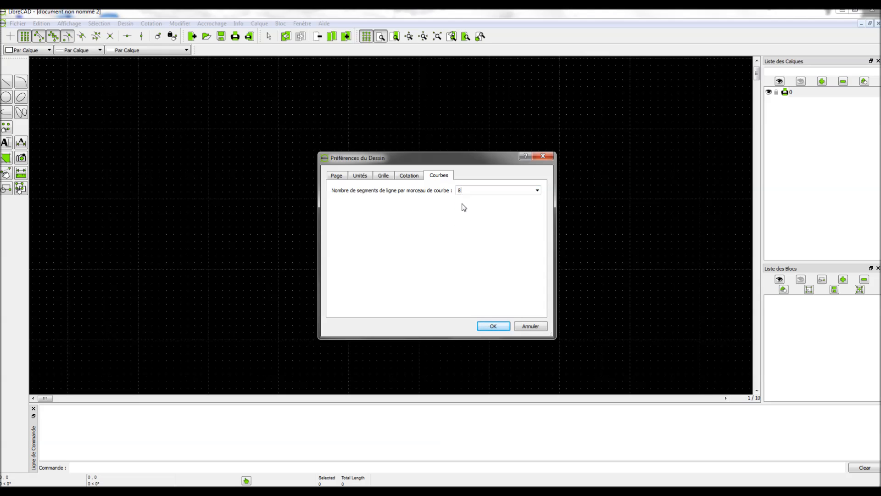
click(495, 326)
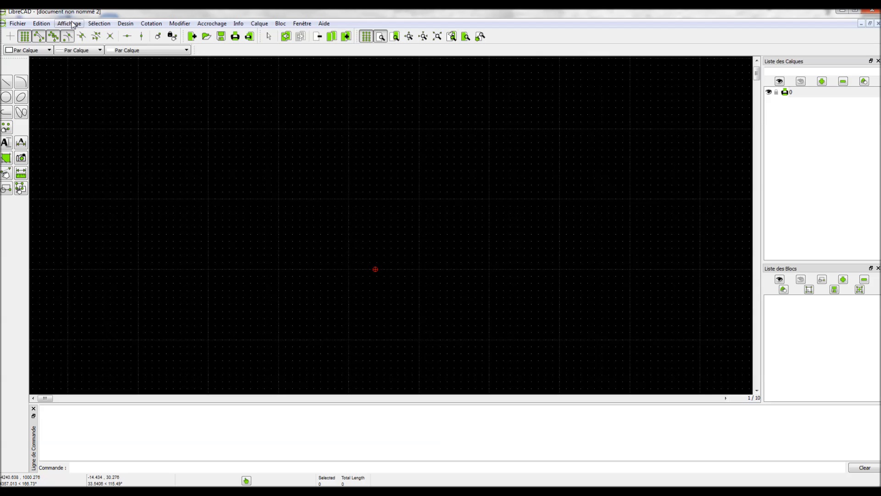
Create a new empty drawing and switch back to the document non nommé 2 drawing.
click(18, 23)
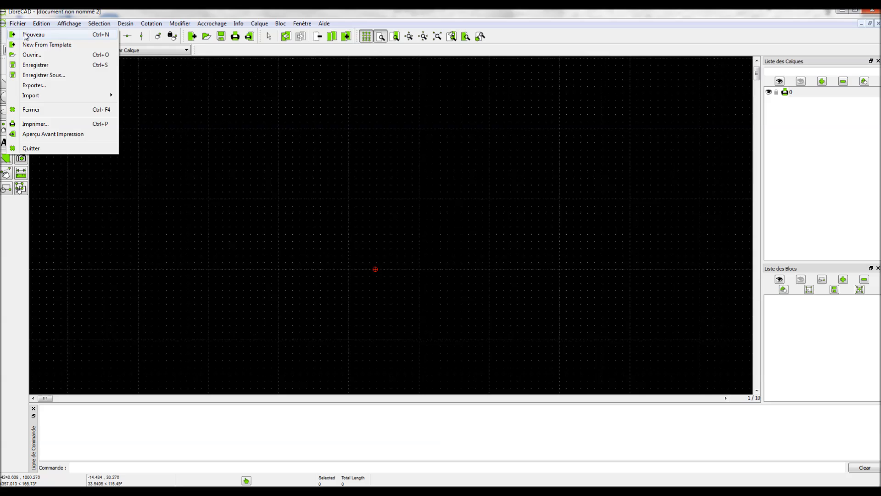
click(25, 35)
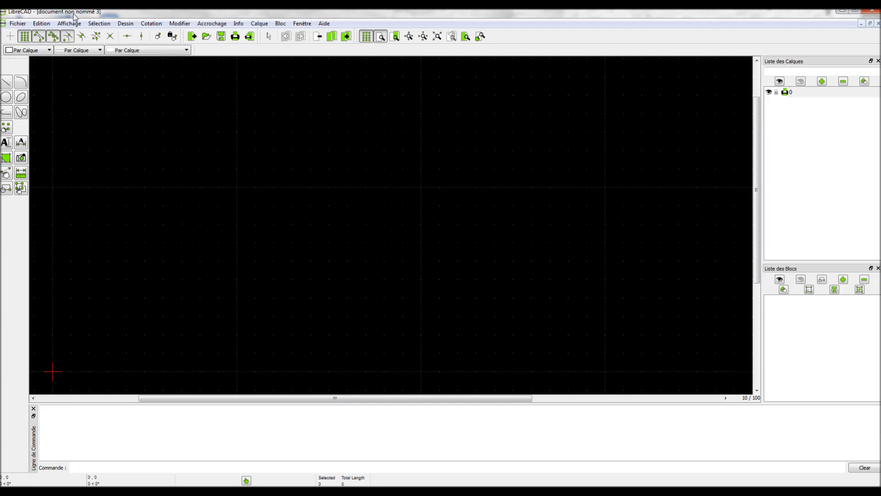
click(302, 24)
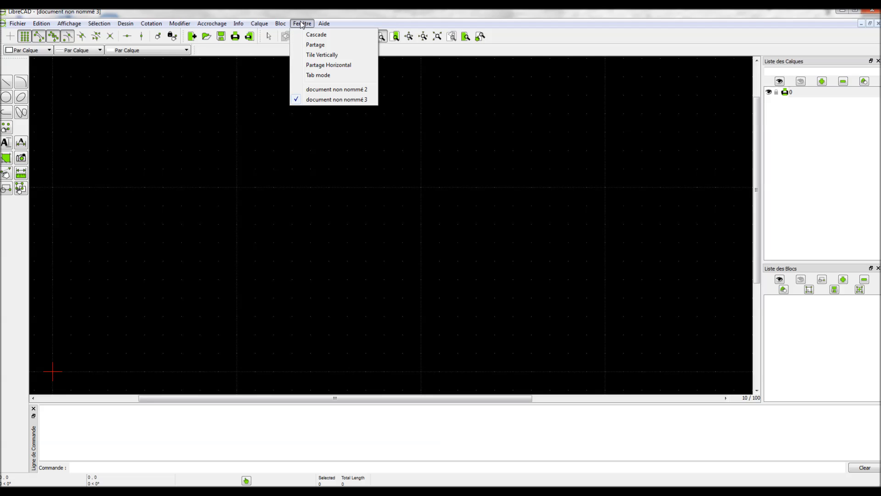
click(341, 90)
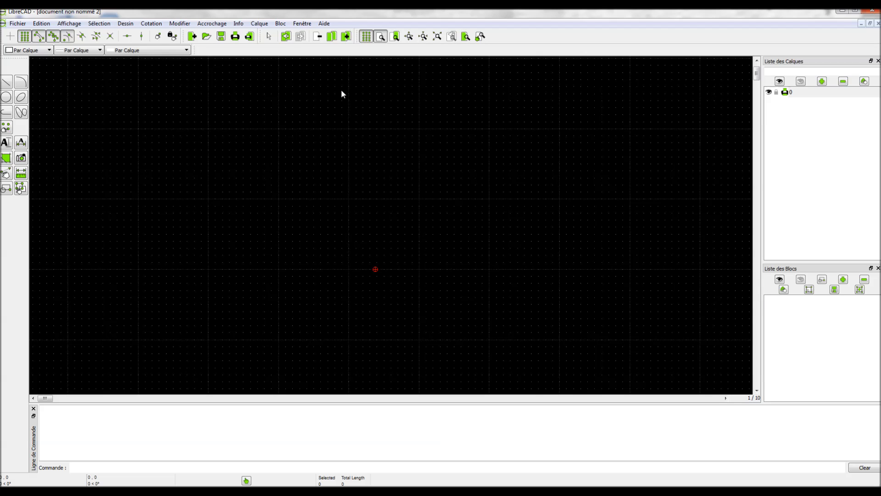
Display the open drawings in Tab mode and alternate between them, ending on document non nommé 2.
click(302, 23)
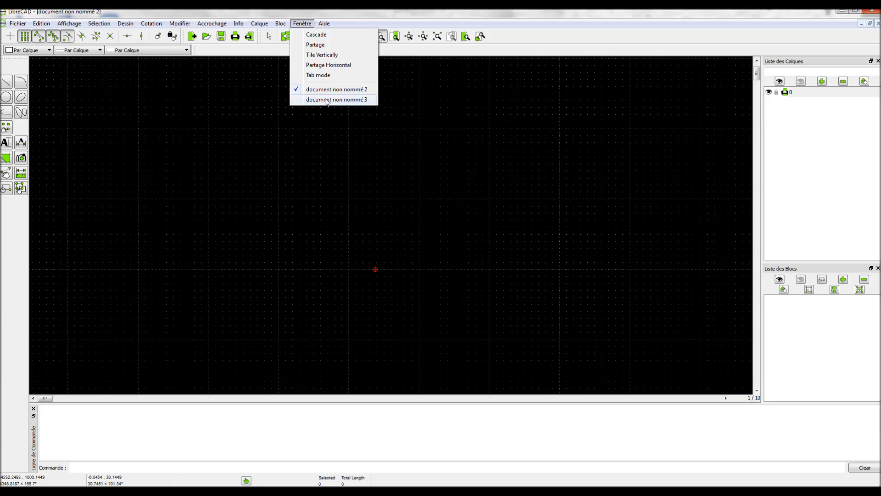
click(318, 75)
click(281, 64)
click(250, 63)
click(323, 63)
click(324, 63)
click(246, 63)
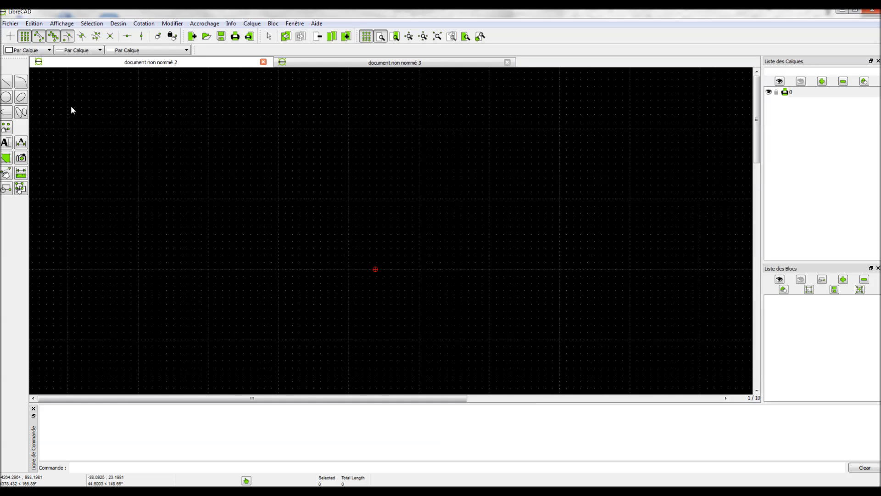
Draw two separate rectangles in document non nommé 2, the second lower and to the right of the first.
click(7, 82)
click(7, 112)
click(293, 220)
click(420, 150)
click(461, 220)
click(601, 311)
Draw a horizontal line to about 270,80 and a connected vertical line down to 270,40 in document non nommé 3.
click(301, 66)
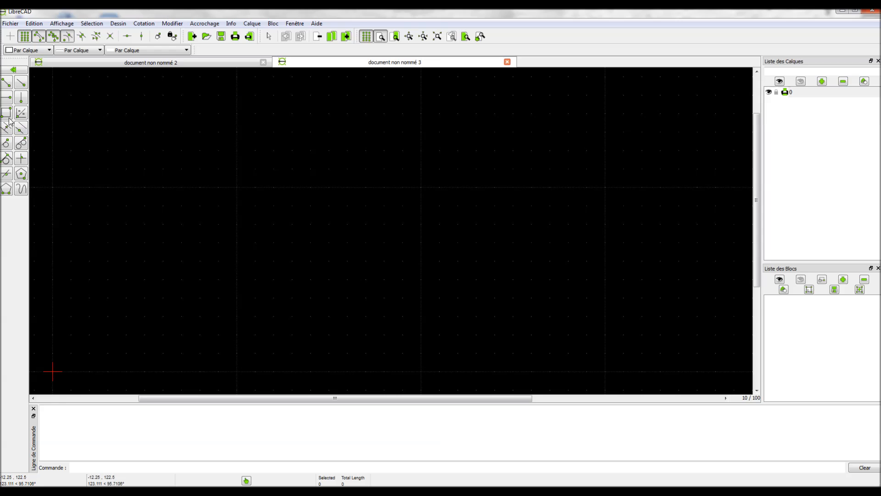
click(7, 83)
click(384, 224)
click(550, 224)
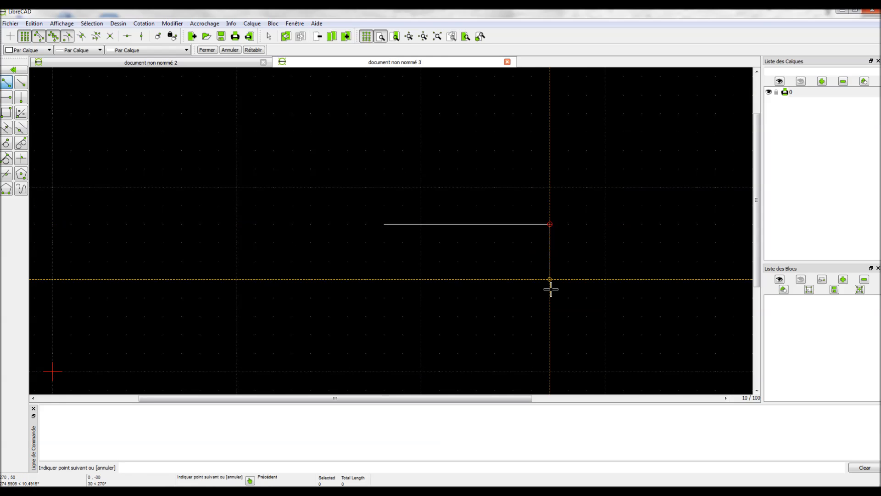
click(550, 298)
Compare the contents of the two tabbed drawings, finishing on document non nommé 2.
click(252, 66)
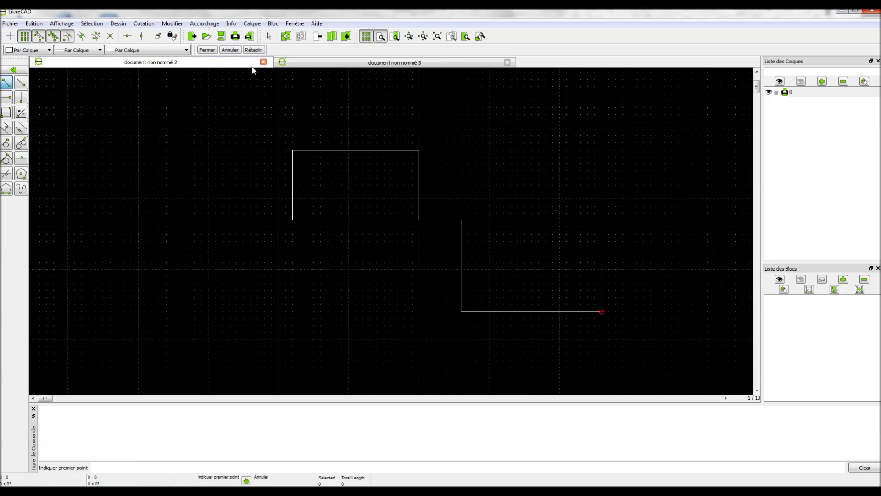
click(361, 62)
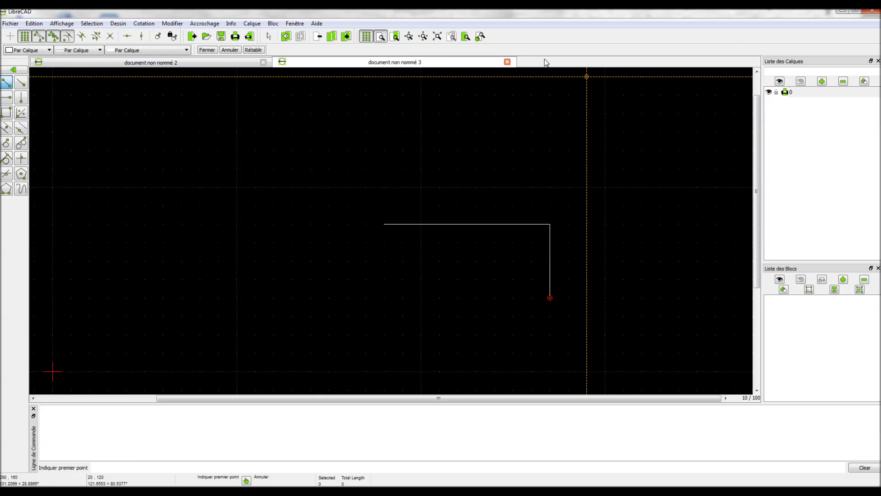
click(233, 64)
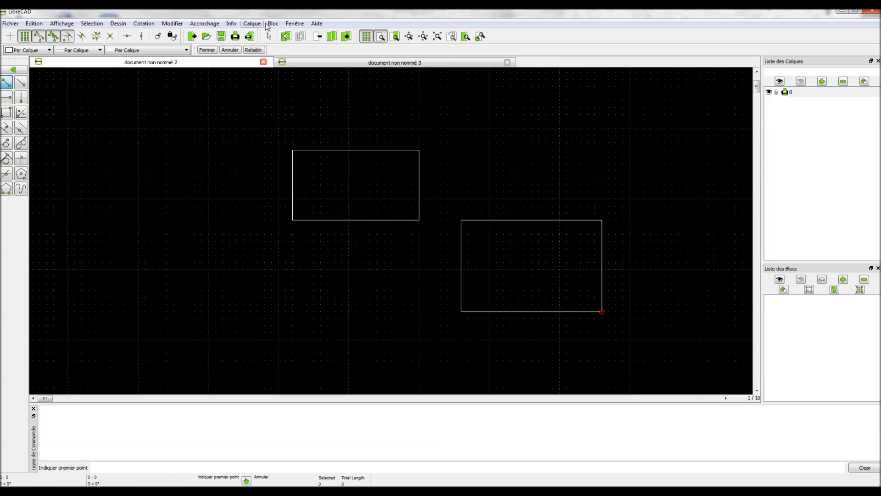
Return the open drawings to Sub-Window mode and reposition both document windows, bringing document non nommé 2 to the front.
click(296, 23)
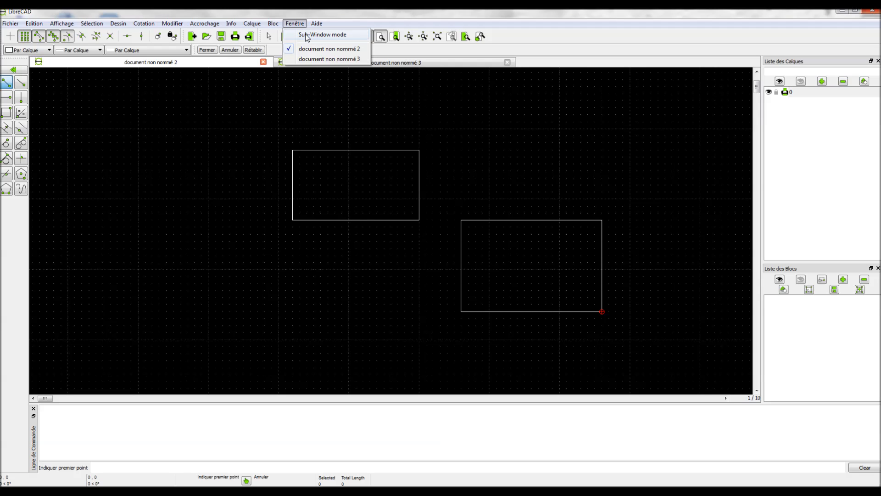
click(307, 35)
key(r)
key(e)
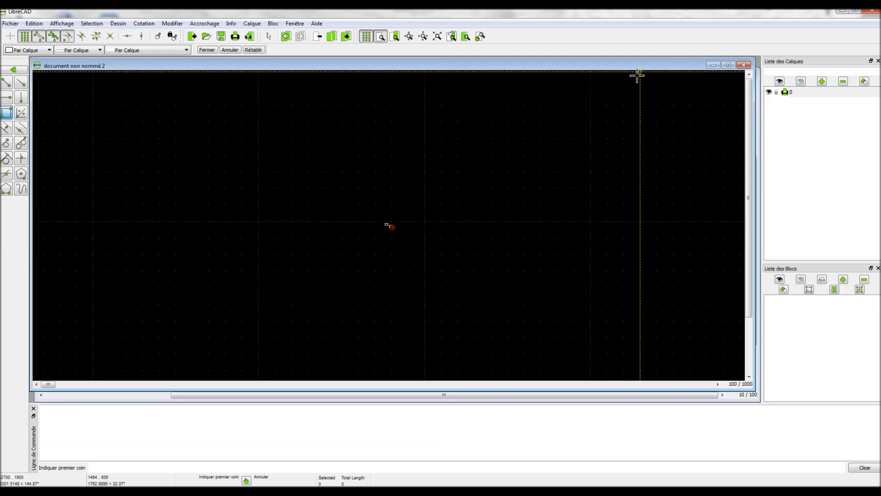
mouse_move(627, 70)
mouse_down()
mouse_move(632, 153)
mouse_move(627, 118)
mouse_up()
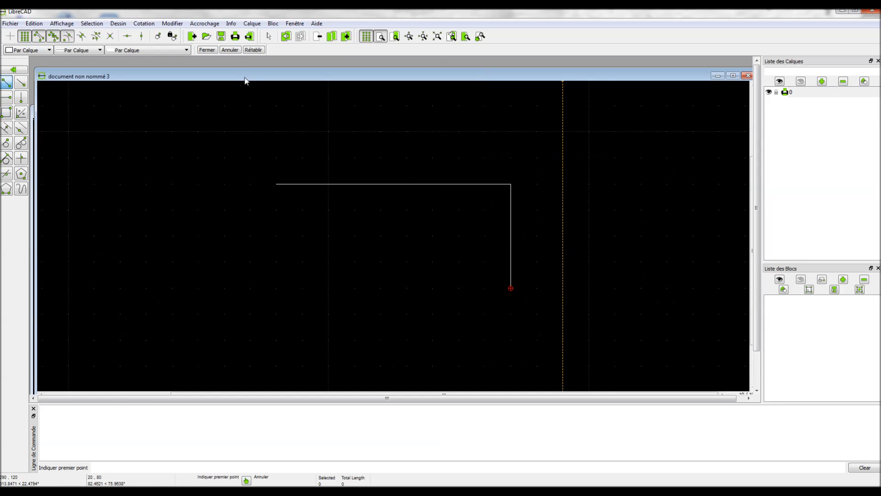
drag(233, 76, 247, 173)
click(246, 147)
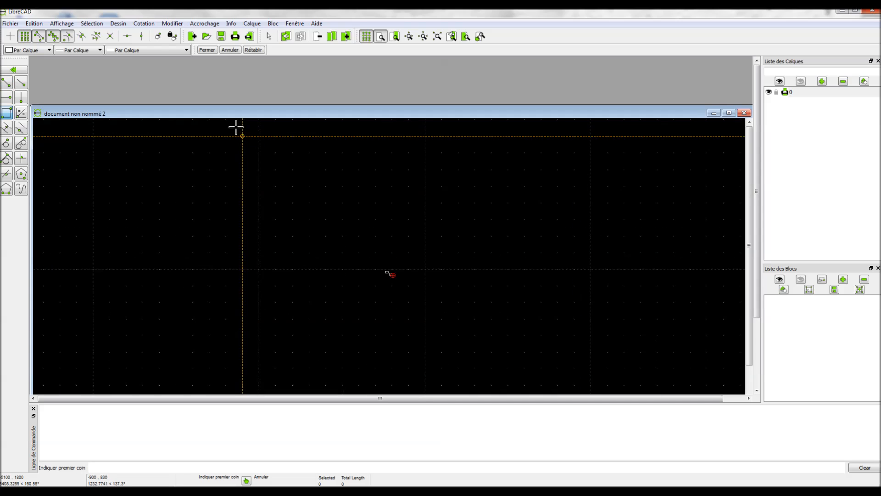
Move the document non nommé 2 window higher in the workspace and tile both drawings one above the other with Partage Horizontal.
drag(239, 117, 241, 83)
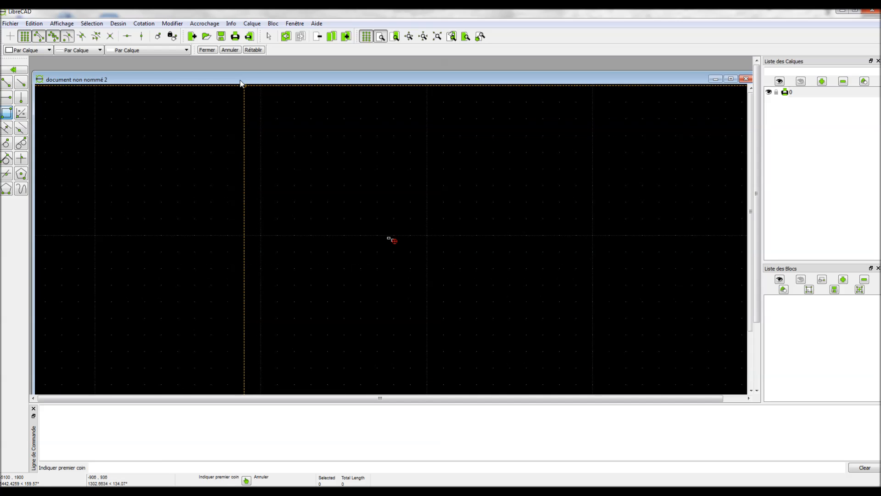
click(295, 24)
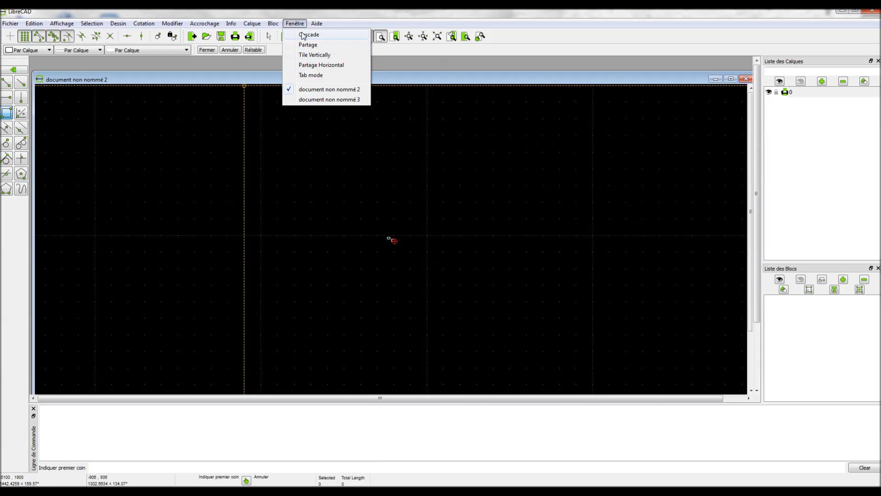
click(320, 69)
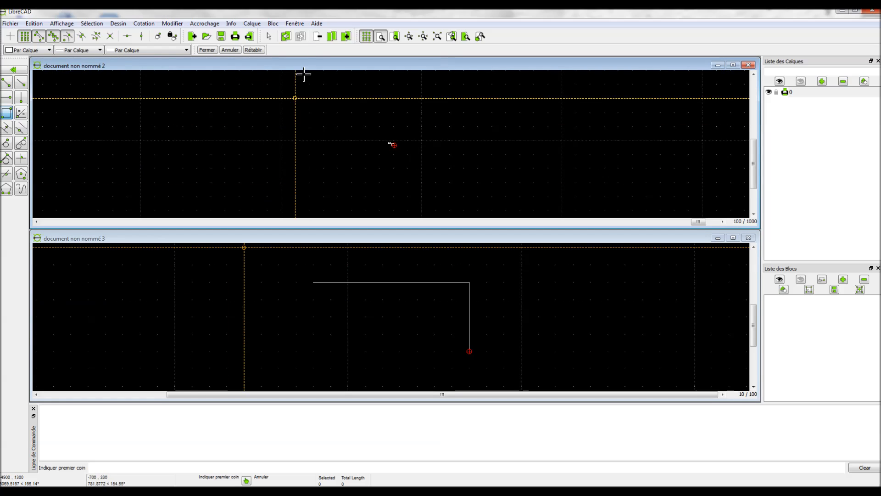
Tile the two drawing windows side by side with Tile Vertically and make document non nommé 3 the active drawing.
click(295, 24)
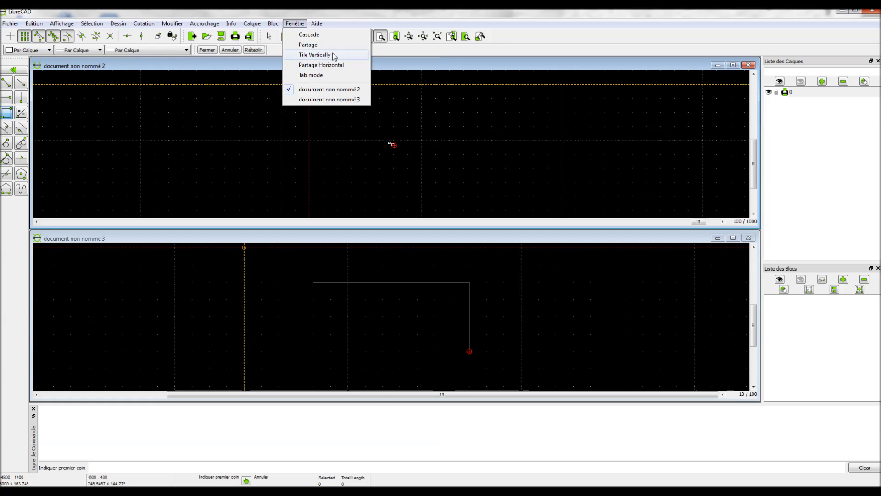
key(Escape)
click(335, 56)
click(482, 179)
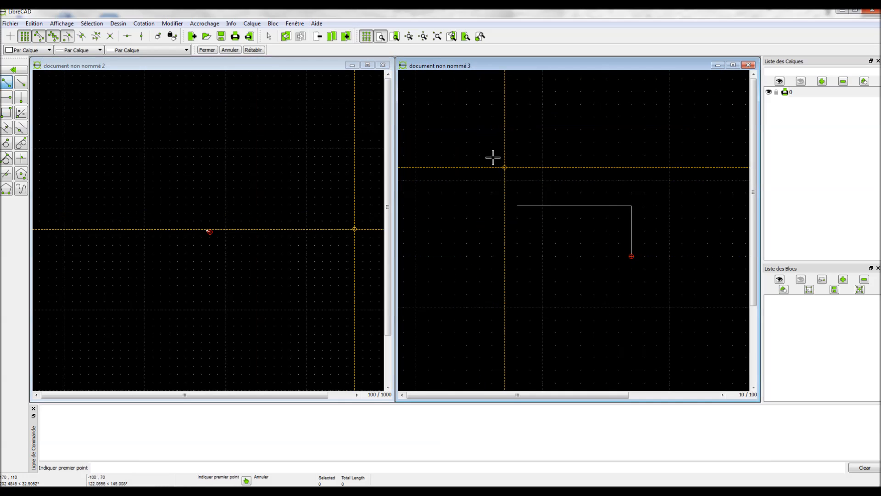
Switch the open drawings back to Tab mode and display document non nommé 2.
click(296, 23)
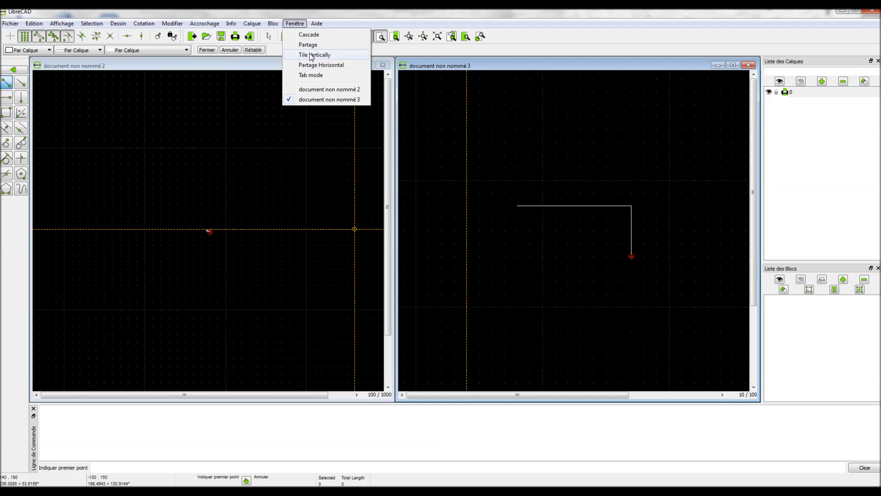
click(310, 78)
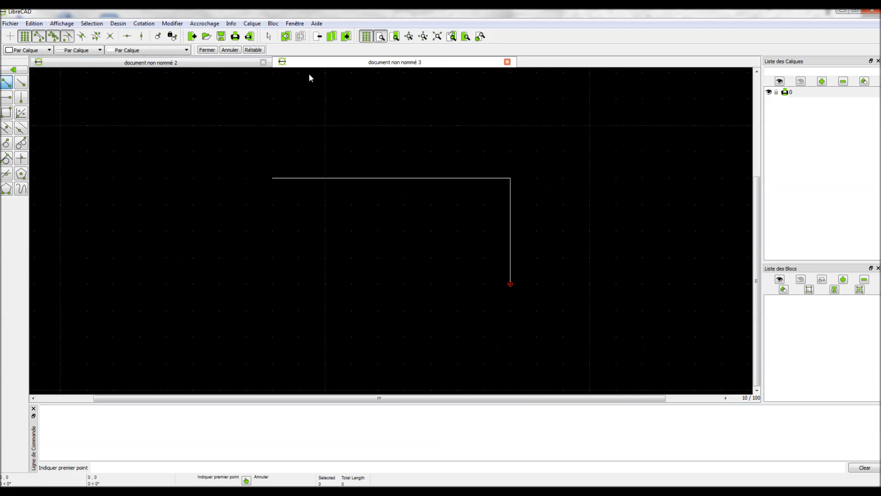
click(208, 64)
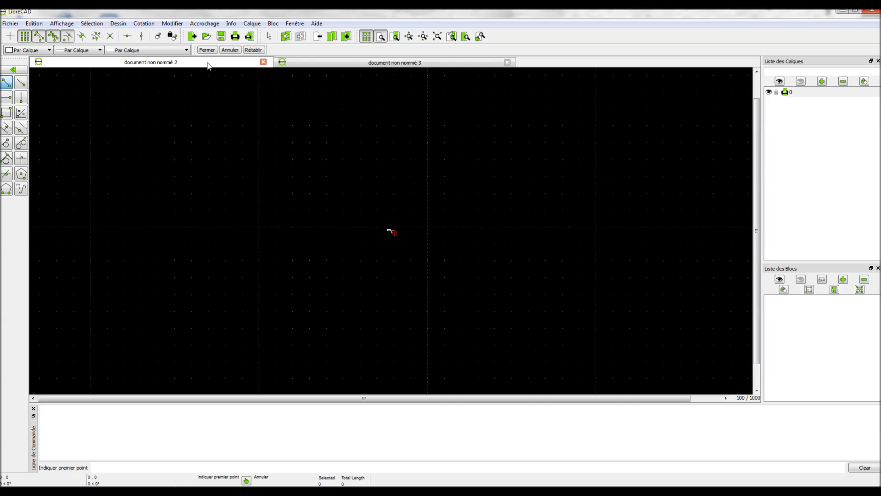